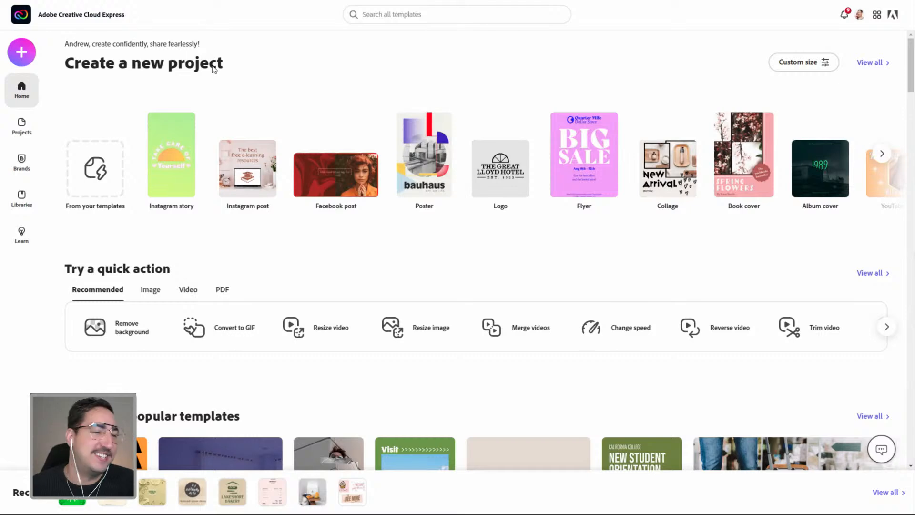
- Create a new blank Instagram post and search the stock photos for "texture"
left_click(25, 56)
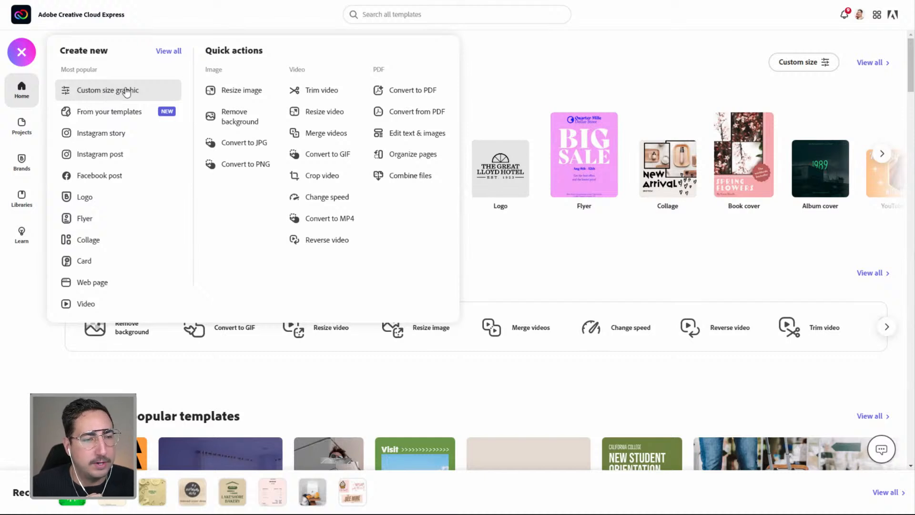
left_click(120, 159)
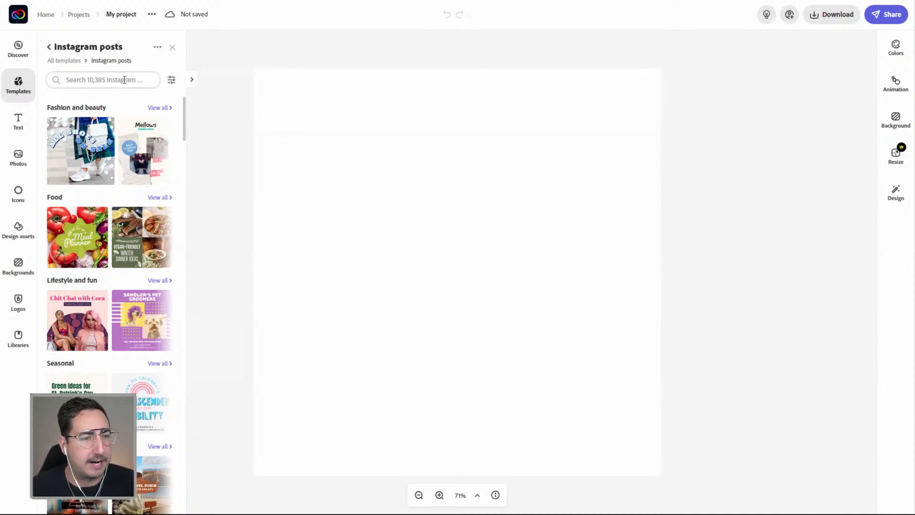
left_click(19, 164)
left_click(100, 101)
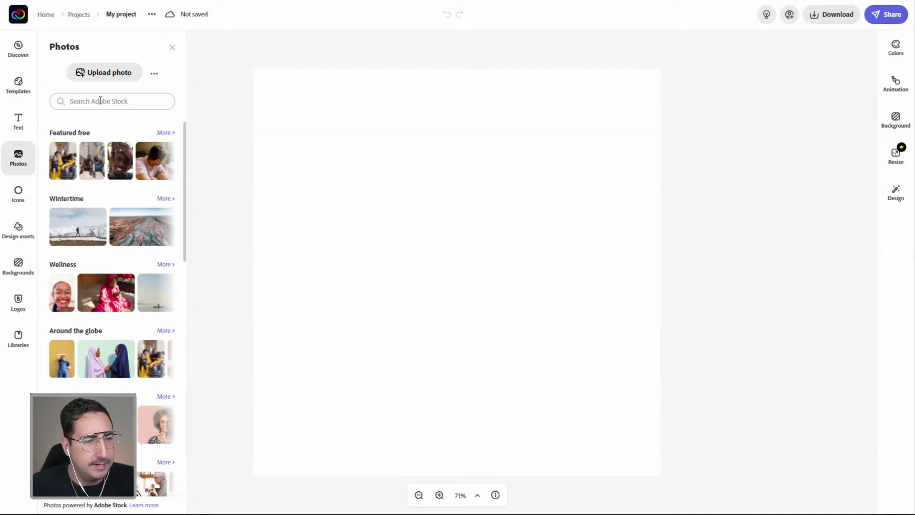
type("texture")
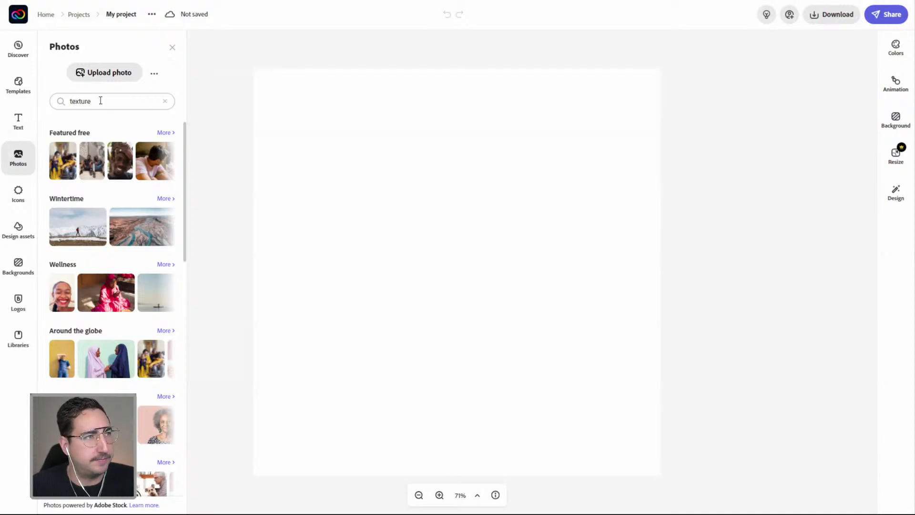
key("Return")
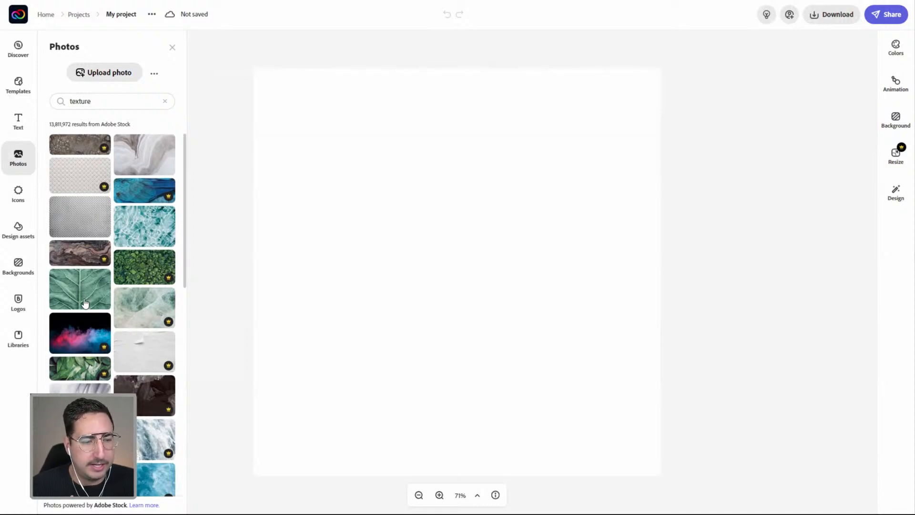
- Add the tall purple-grey marbled texture photo from the search results to the canvas
scroll(84, 305, "down", 3)
scroll(84, 312, "down", 1)
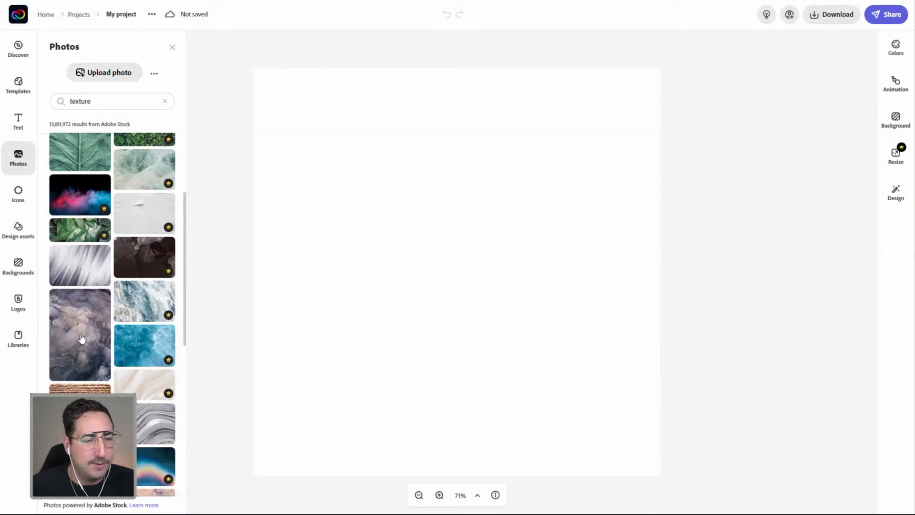
left_click(82, 338)
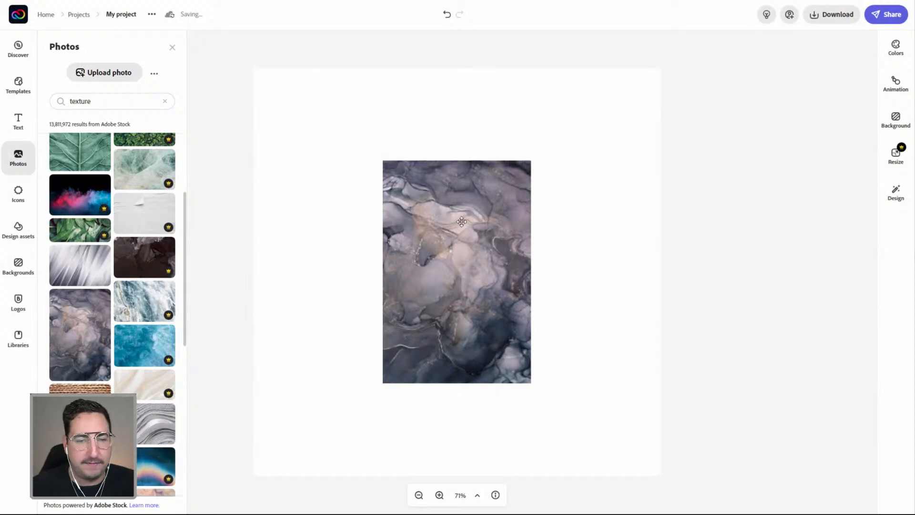
- Rotate the marbled texture photo by 90 degrees to landscape orientation and make it the background
left_click(417, 225)
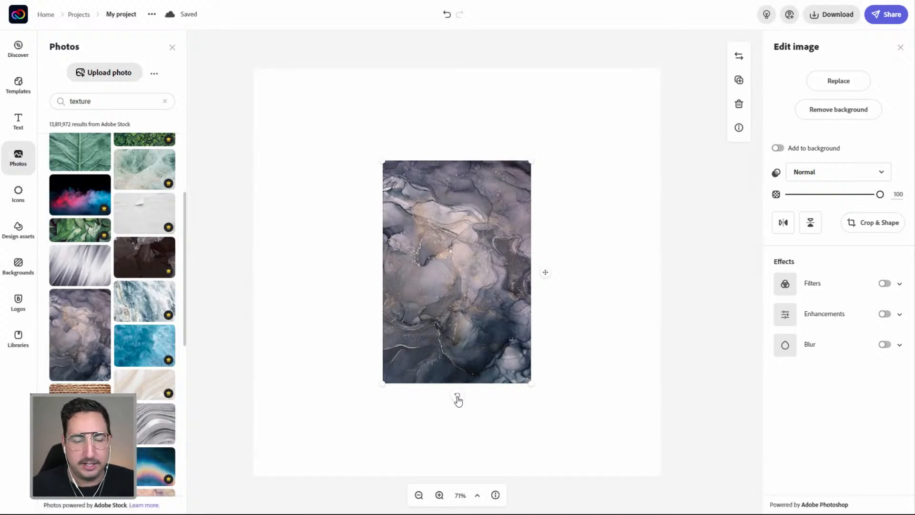
left_click_drag(458, 401, 299, 275)
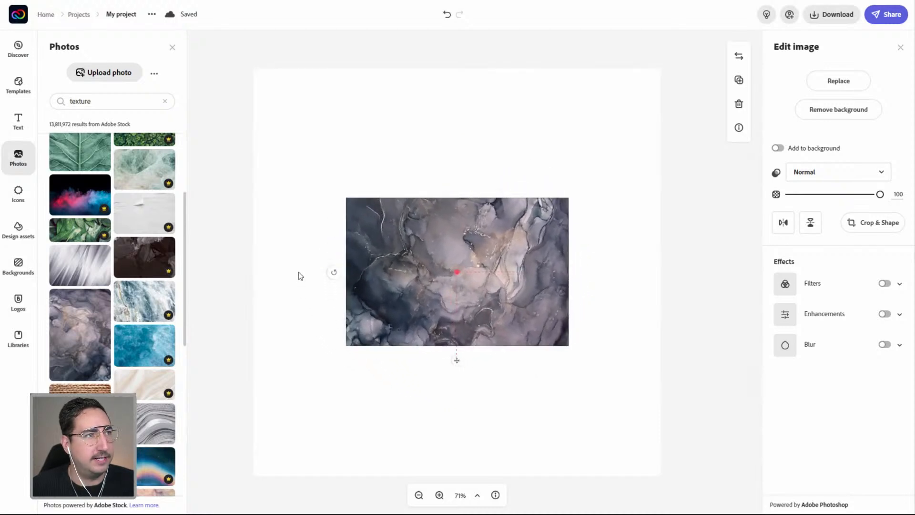
left_click_drag(300, 276, 300, 276)
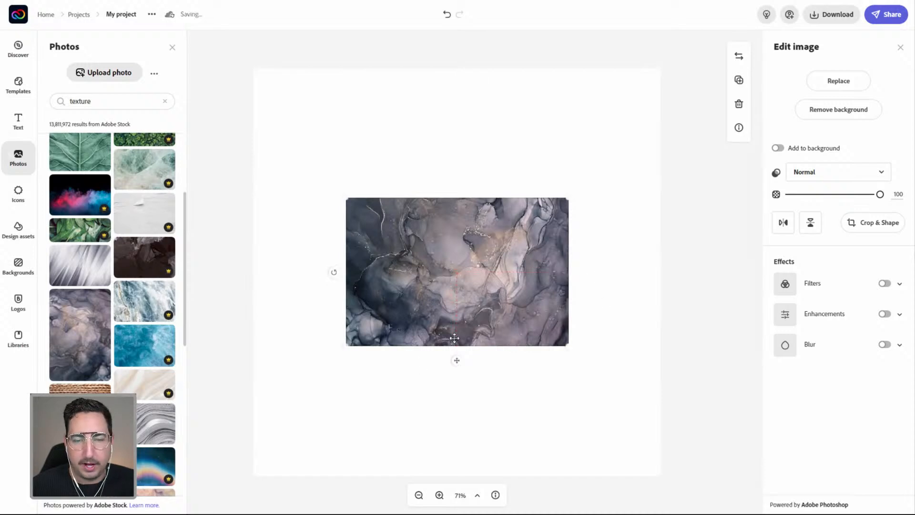
left_click(777, 148)
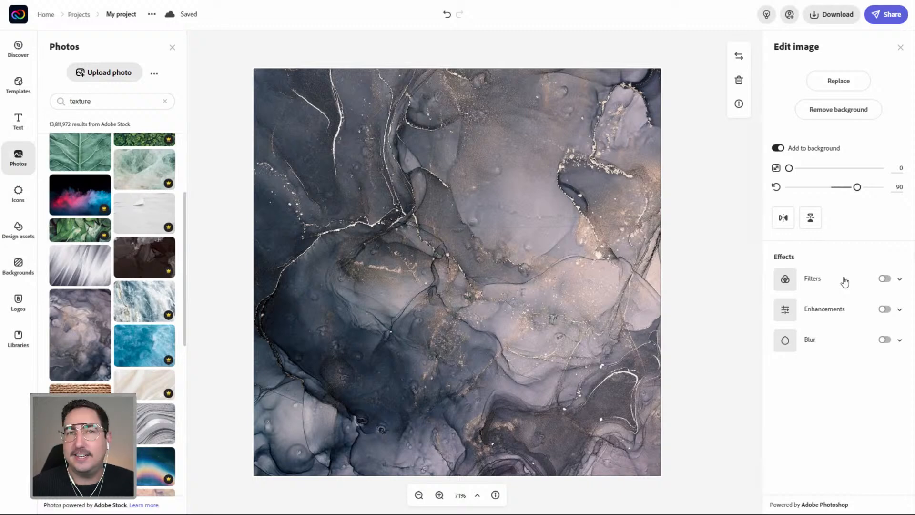
- Apply the Duotone filter to the background image, compare color presets and choose the black and green one
left_click(885, 281)
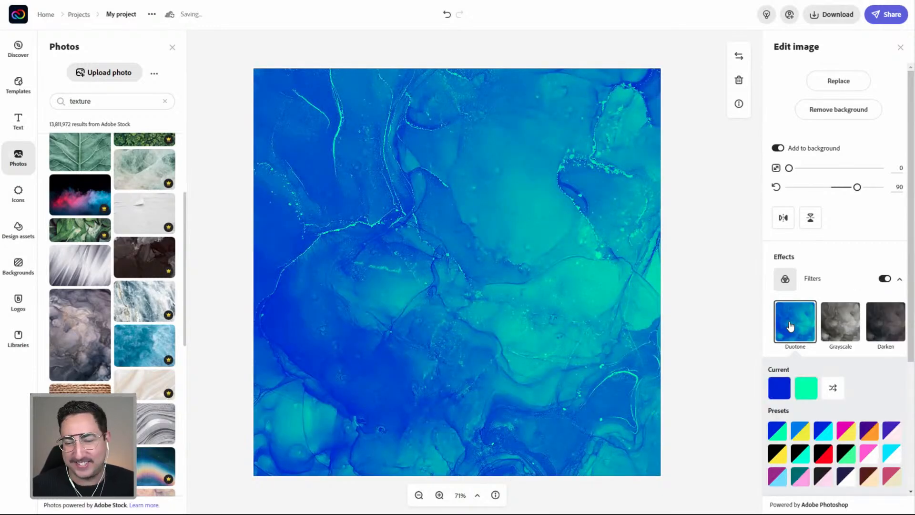
scroll(810, 381, "down", 3)
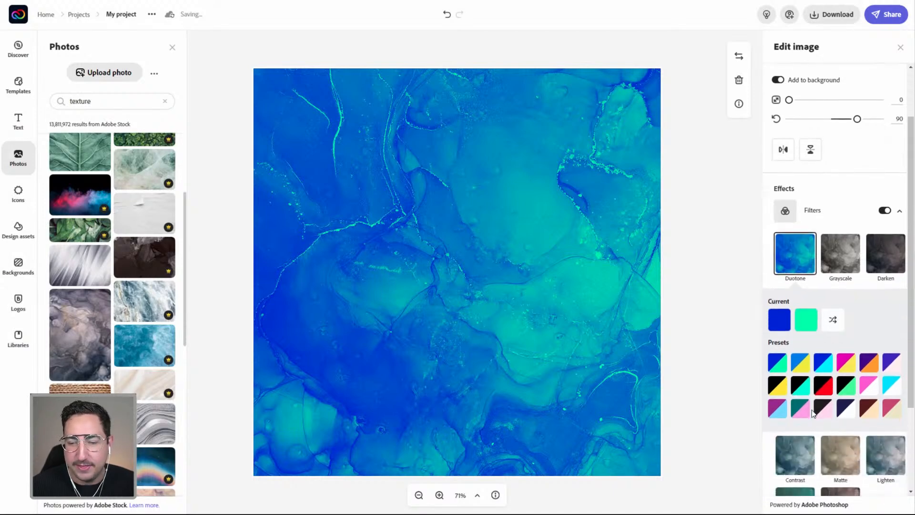
left_click(838, 388)
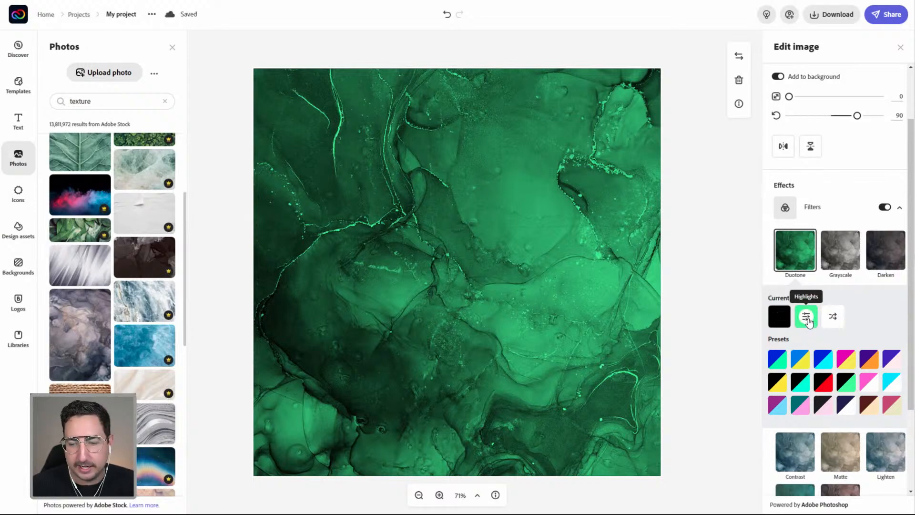
left_click(846, 404)
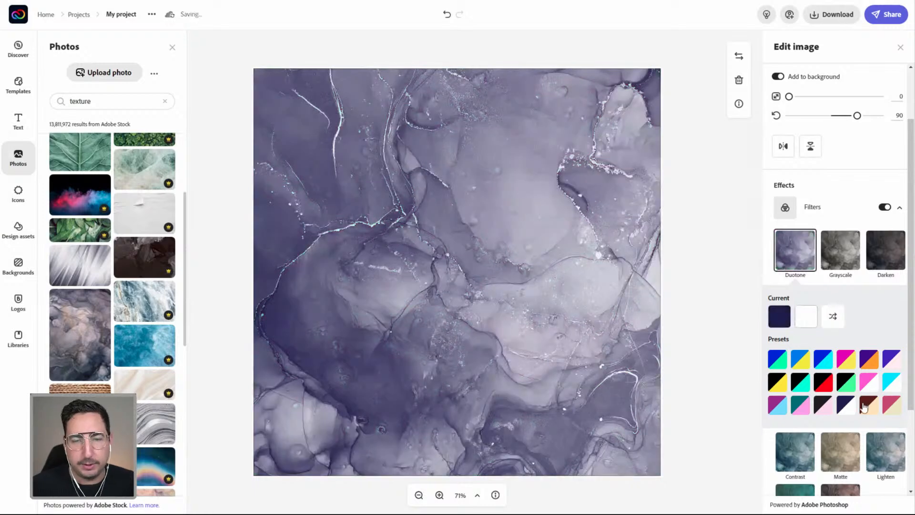
left_click(867, 406)
left_click(850, 391)
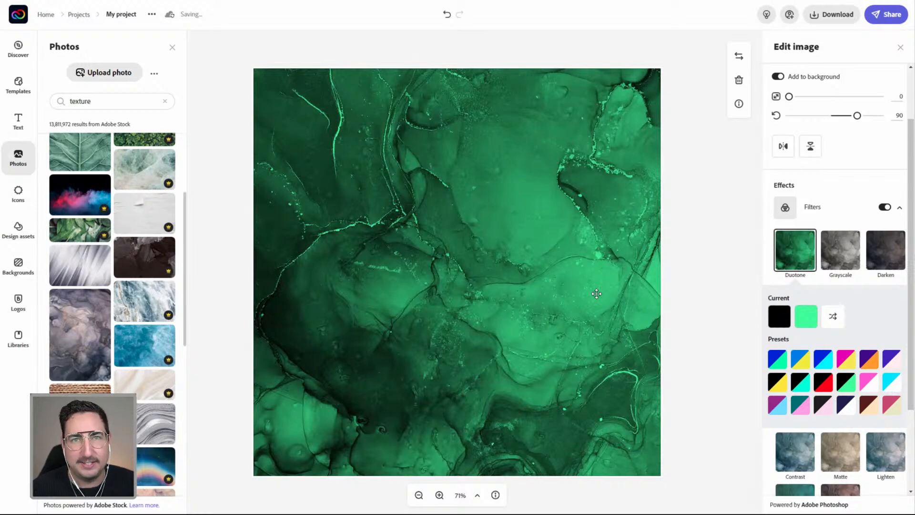
- Set the duotone's shadows color to the darkest green swatch, #0D6129
left_click(779, 317)
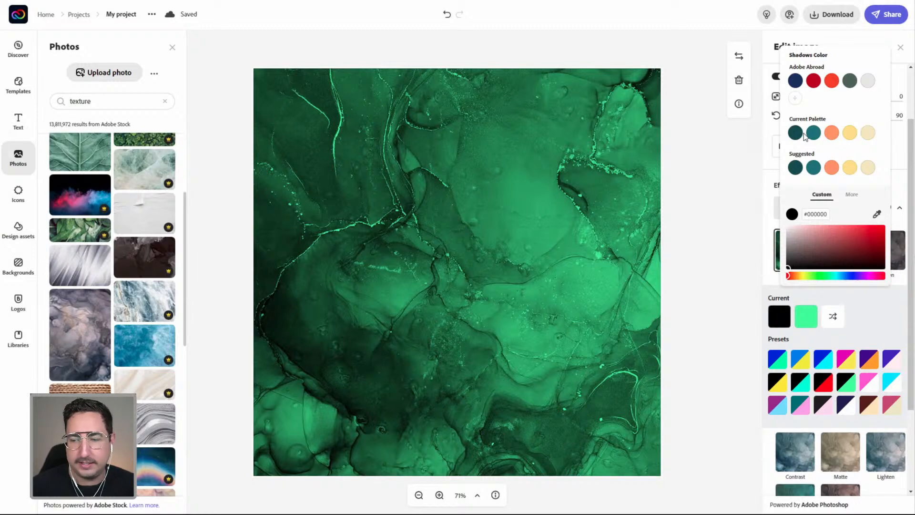
left_click(849, 196)
scroll(850, 219, "down", 3)
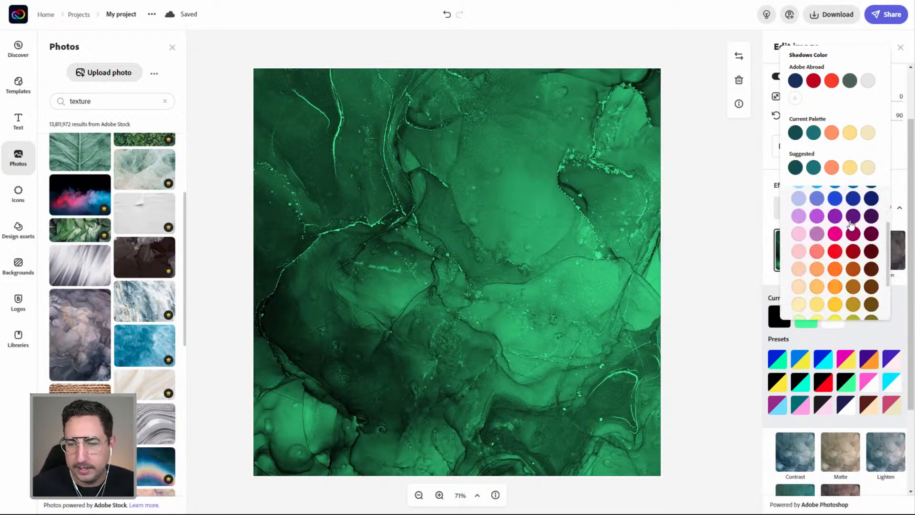
scroll(851, 224, "down", 3)
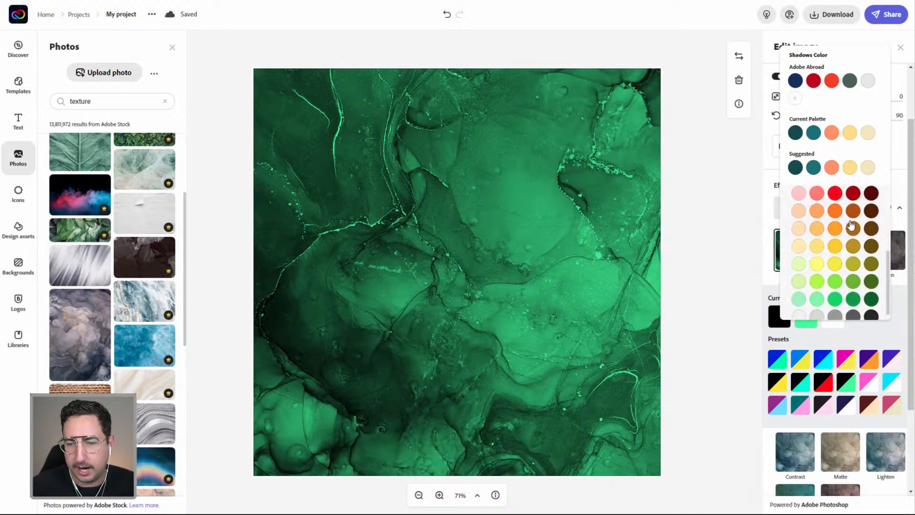
scroll(852, 223, "up", 5)
scroll(852, 226, "down", 5)
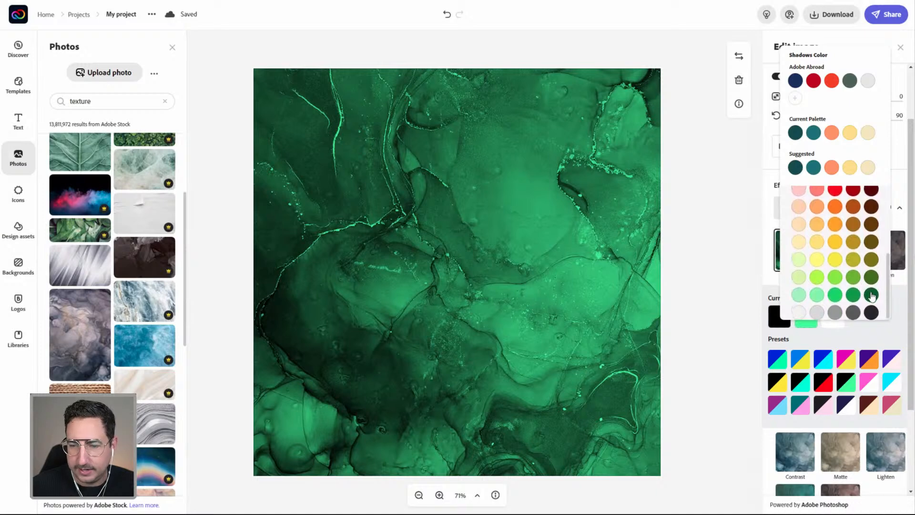
left_click(871, 296)
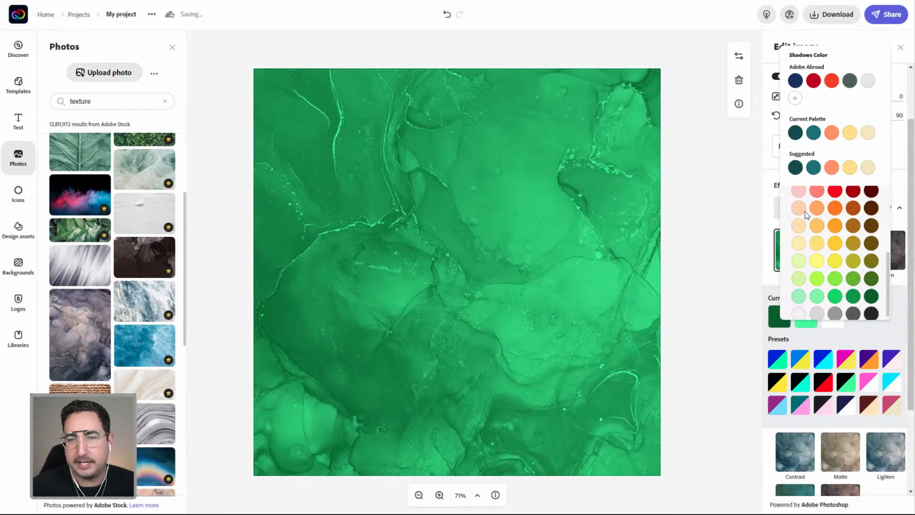
- Darken the duotone's shadows with a custom near-black green, about #03260F
scroll(827, 281, "up", 1)
scroll(827, 281, "up", 2)
left_click(821, 195)
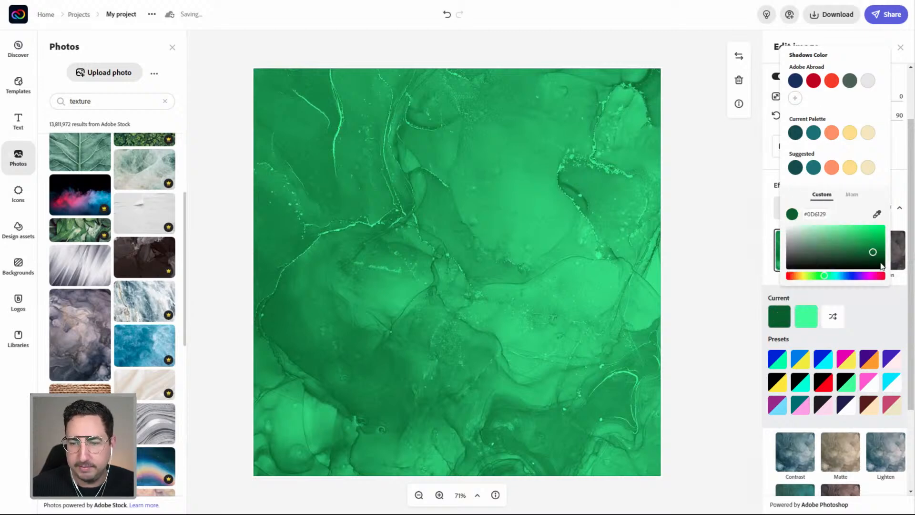
left_click(876, 261)
left_click_drag(876, 261, 874, 262)
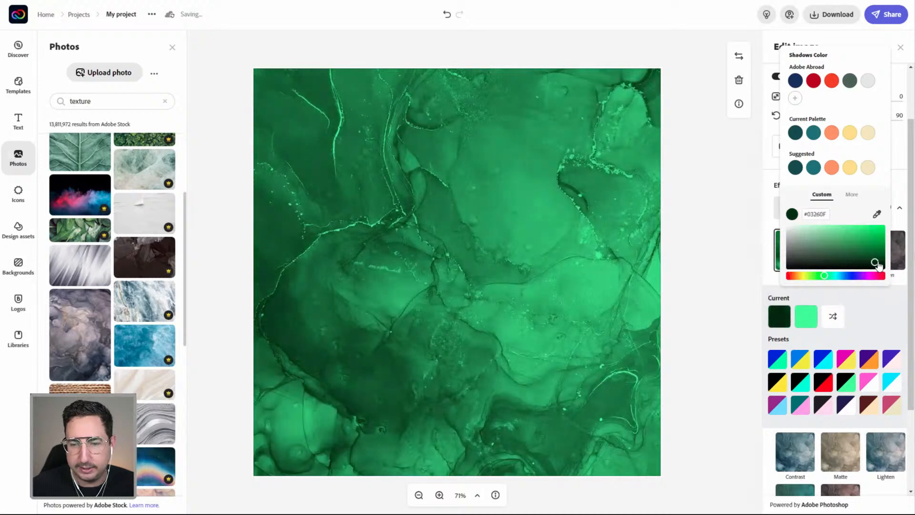
- Set the duotone's highlights to a more saturated custom green, about #0DE468, and deselect the image
left_click(810, 313)
left_click(872, 230)
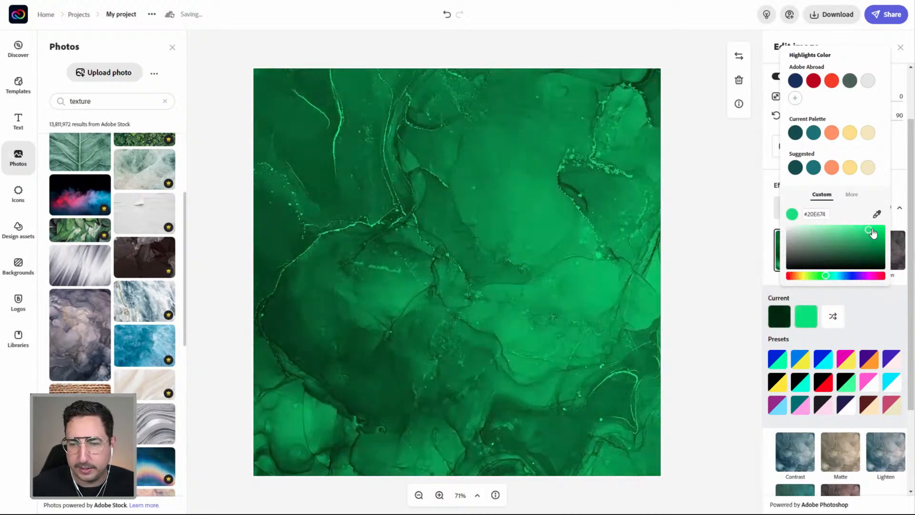
left_click_drag(873, 231, 879, 234)
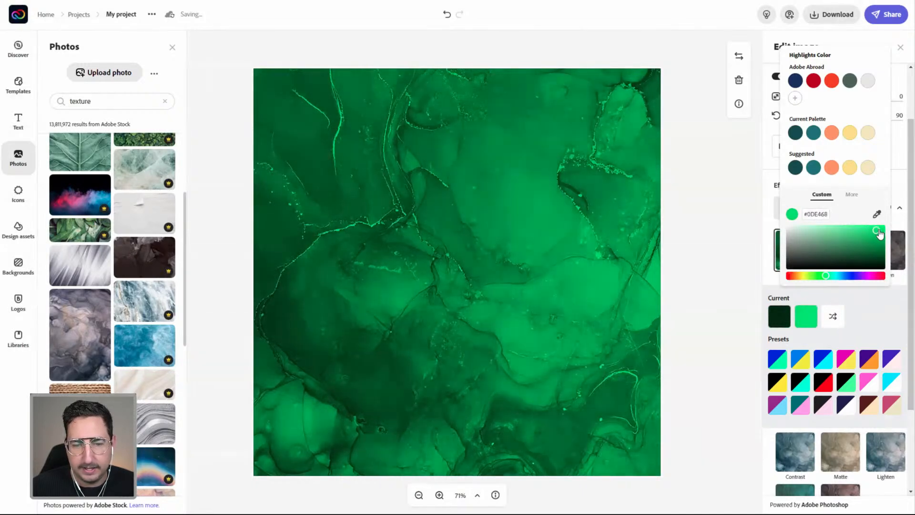
left_click(555, 44)
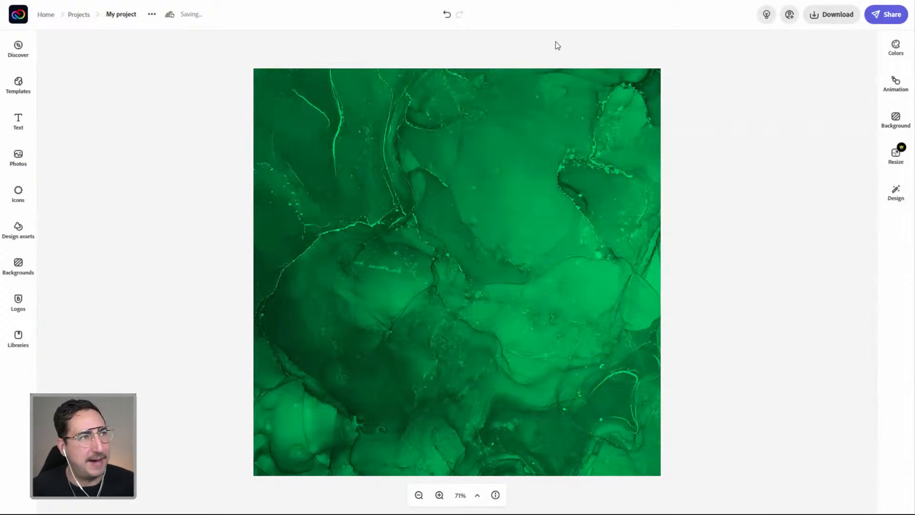
- Reselect the background image, turn on its enhancements and set the contrast to 47
left_click(560, 193)
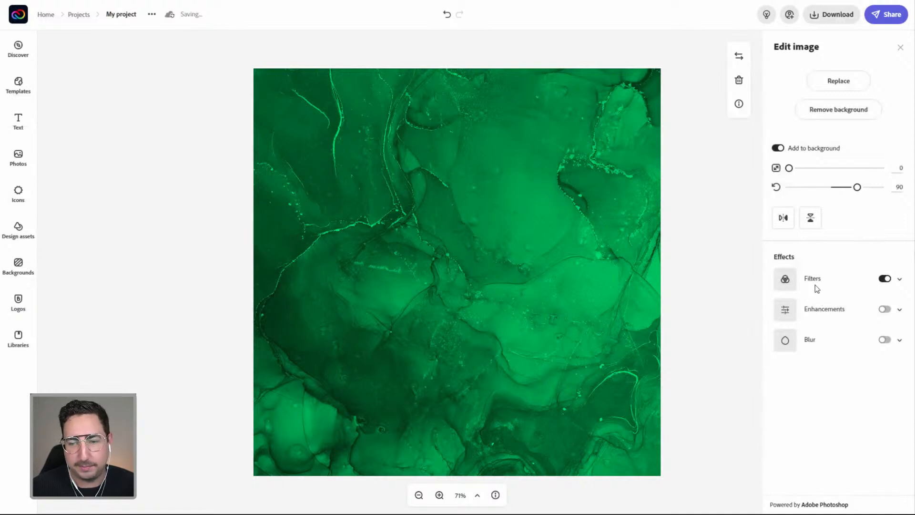
left_click(899, 280)
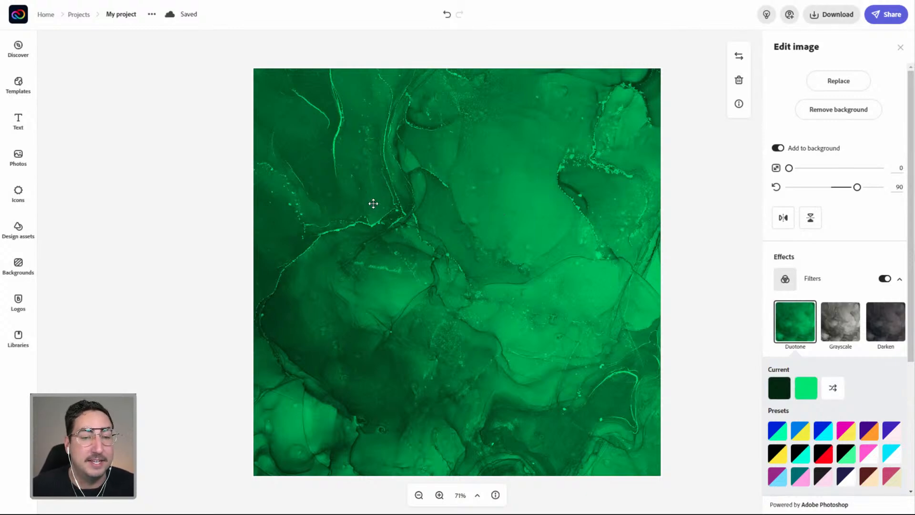
left_click(899, 280)
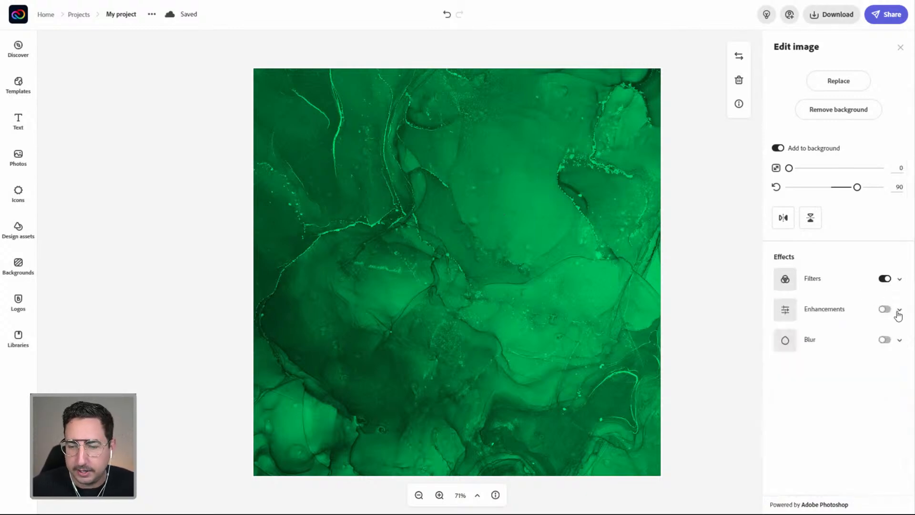
left_click(885, 310)
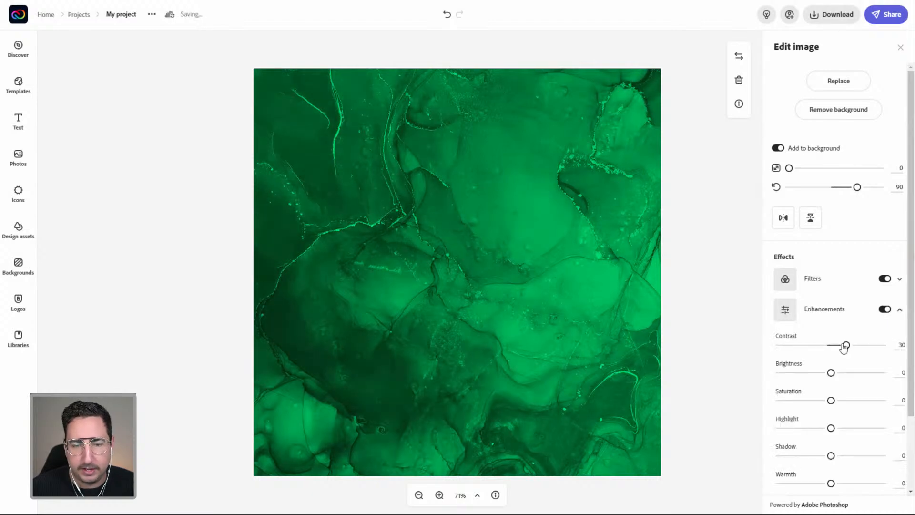
left_click_drag(843, 348, 855, 347)
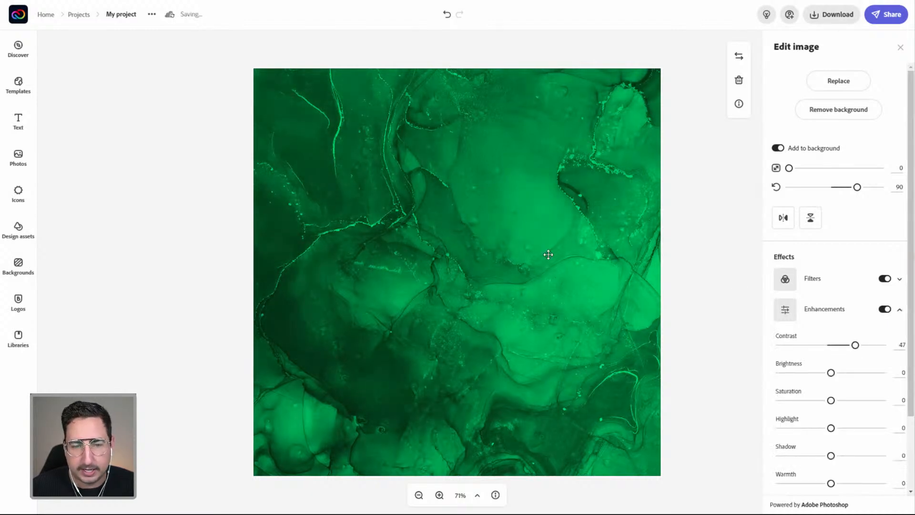
- Set the background image's brightness to 20, shadow to -38 and sharpen to 29
scroll(810, 368, "down", 2)
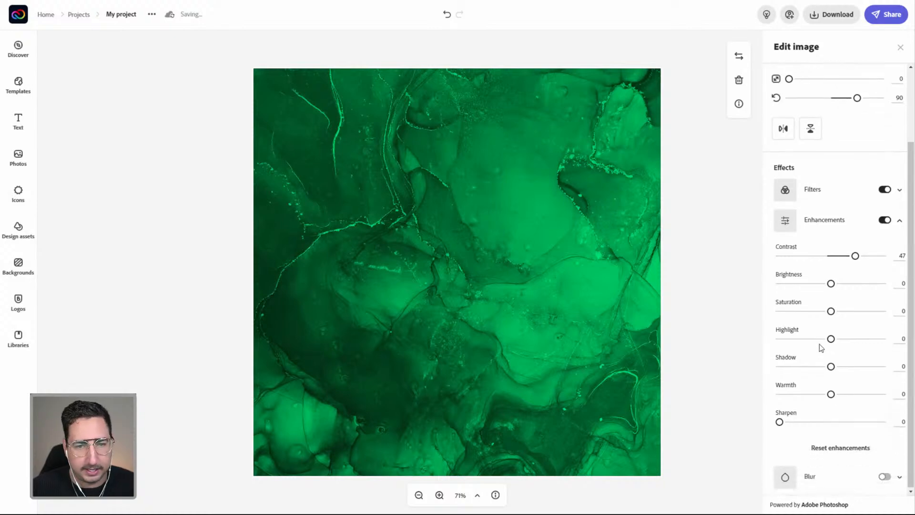
left_click_drag(831, 284, 841, 284)
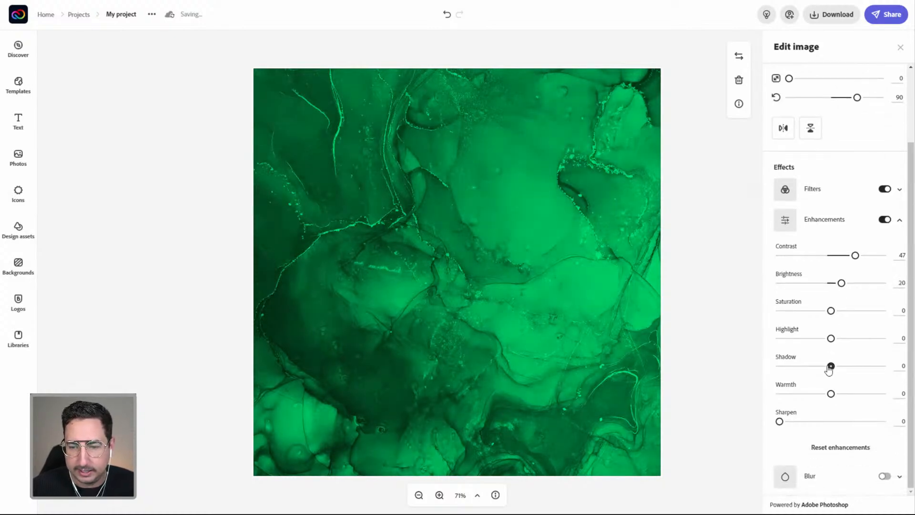
left_click_drag(831, 366, 811, 368)
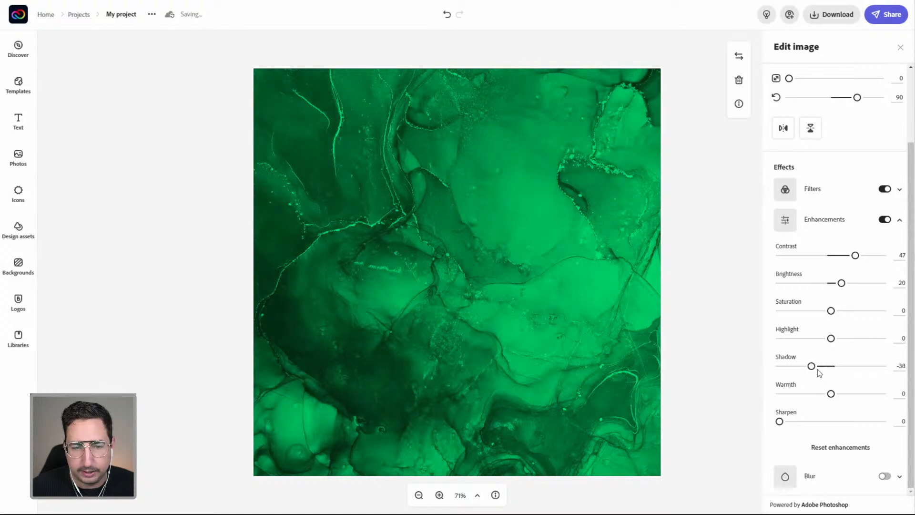
left_click(809, 421)
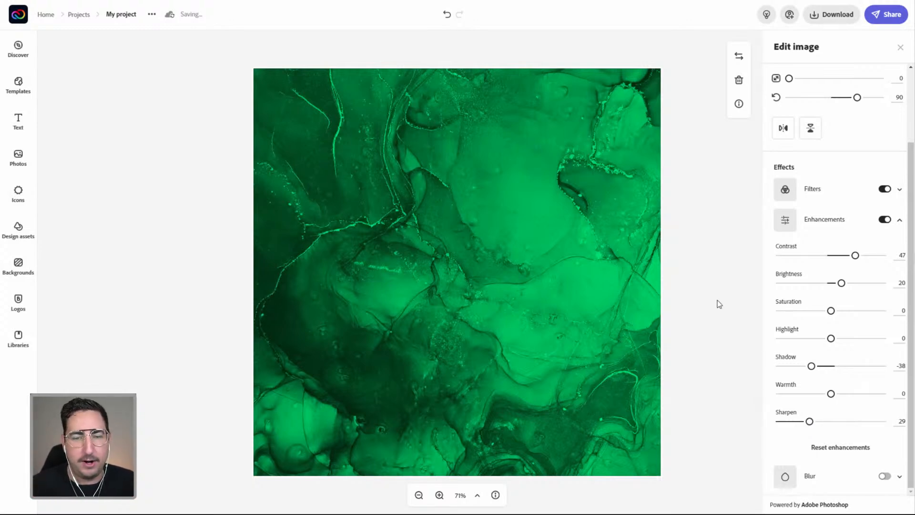
- Deselect the background image and search the design assets for "shamrock"
left_click(720, 268)
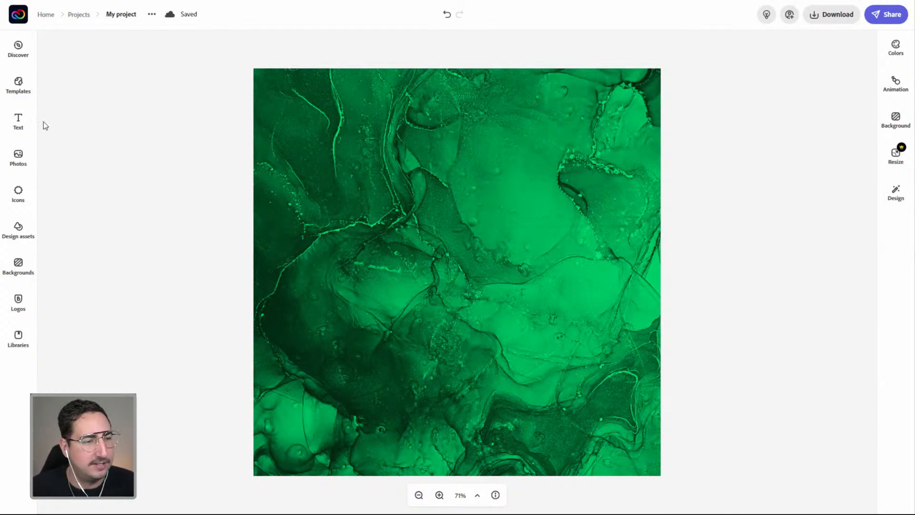
left_click(19, 237)
left_click(100, 72)
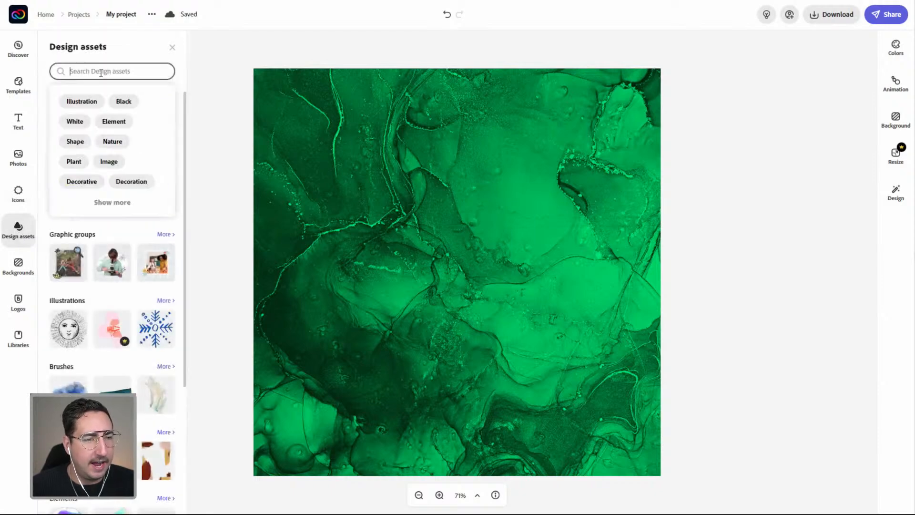
type("shamrock")
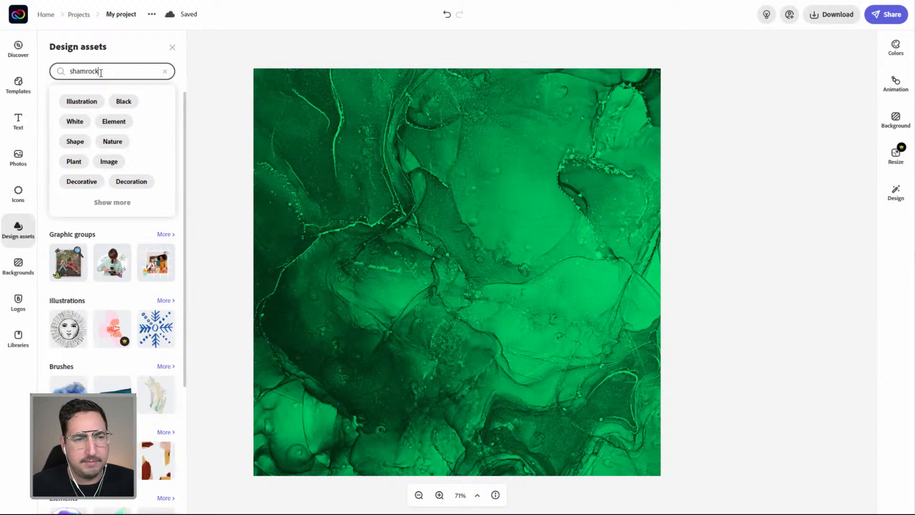
key("Return")
- Search the design assets for "clover" and place the sketched three-leaf clover in the upper middle of the canvas
double_click(101, 72)
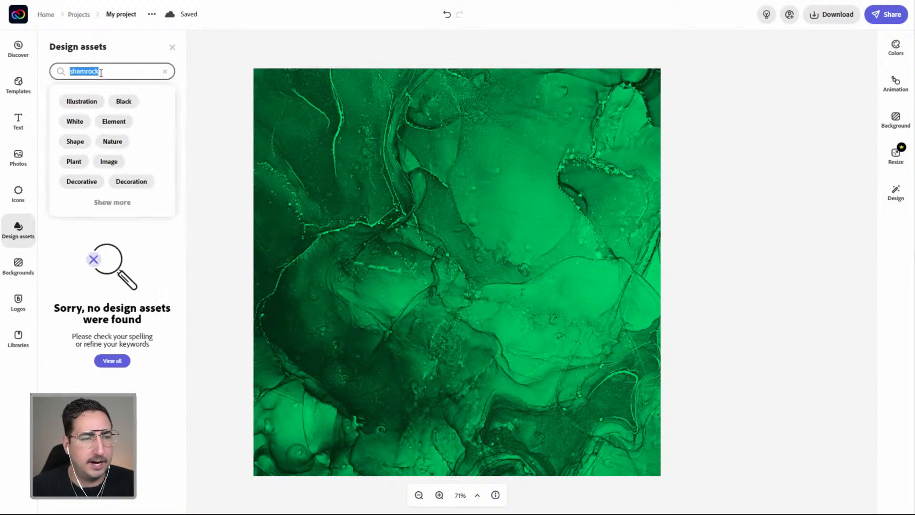
type("clover")
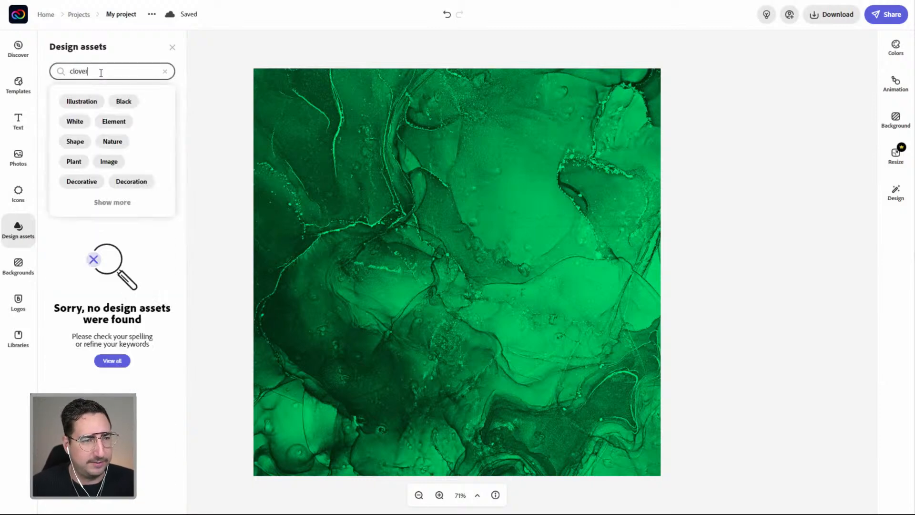
key("Return")
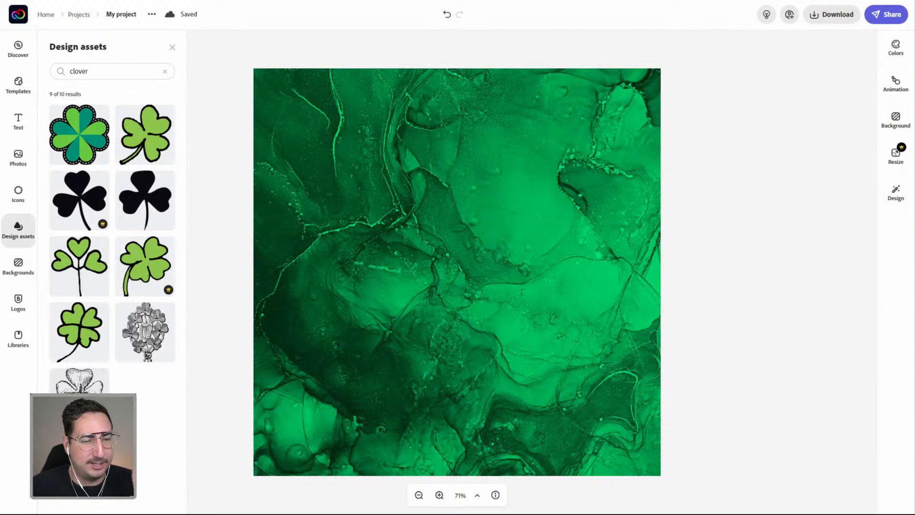
left_click(81, 403)
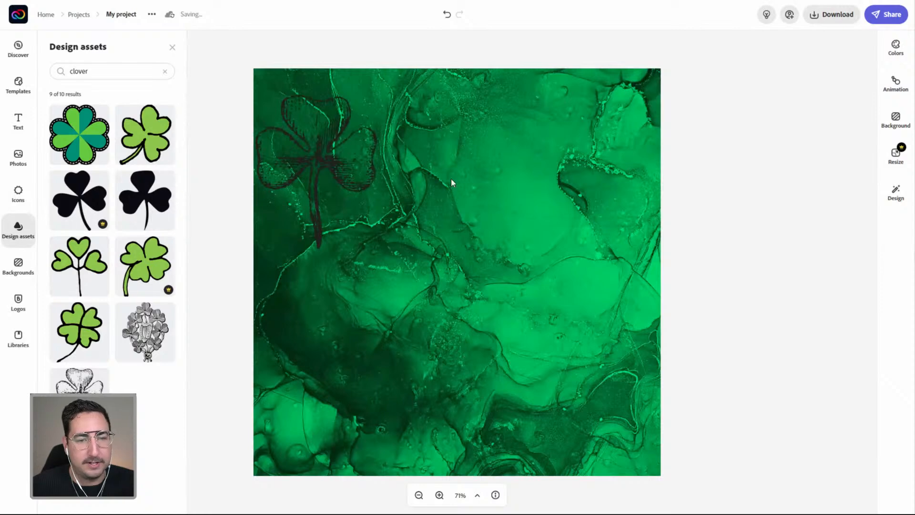
left_click_drag(451, 179, 468, 185)
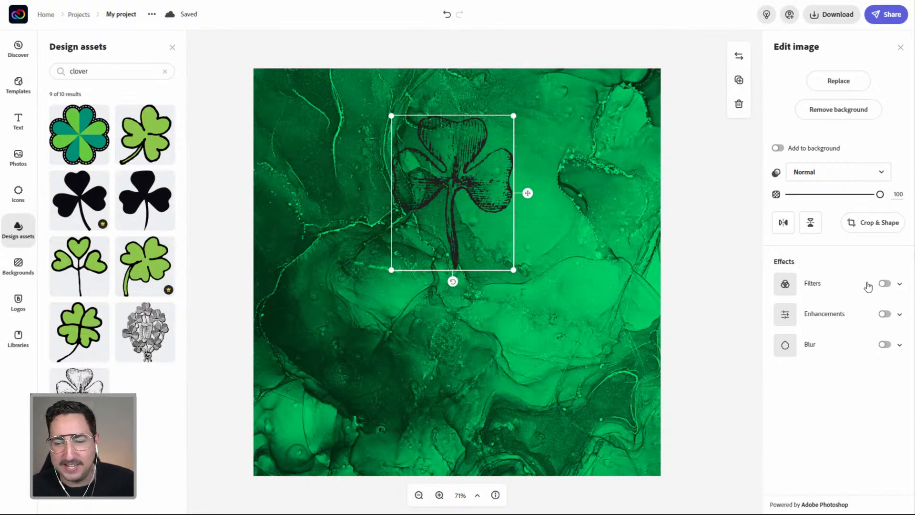
- Apply the Duotone filter to the clover and set its shadows color to a custom green, about #00D807
left_click(882, 285)
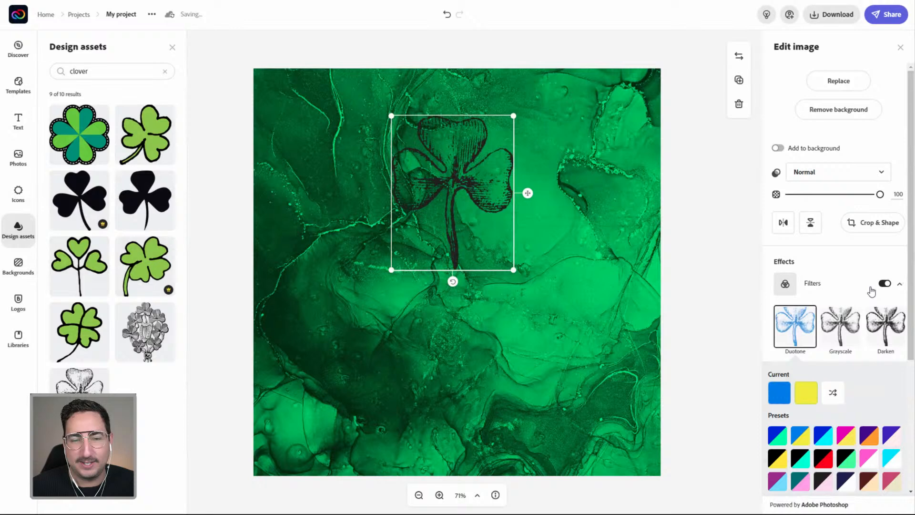
left_click(779, 399)
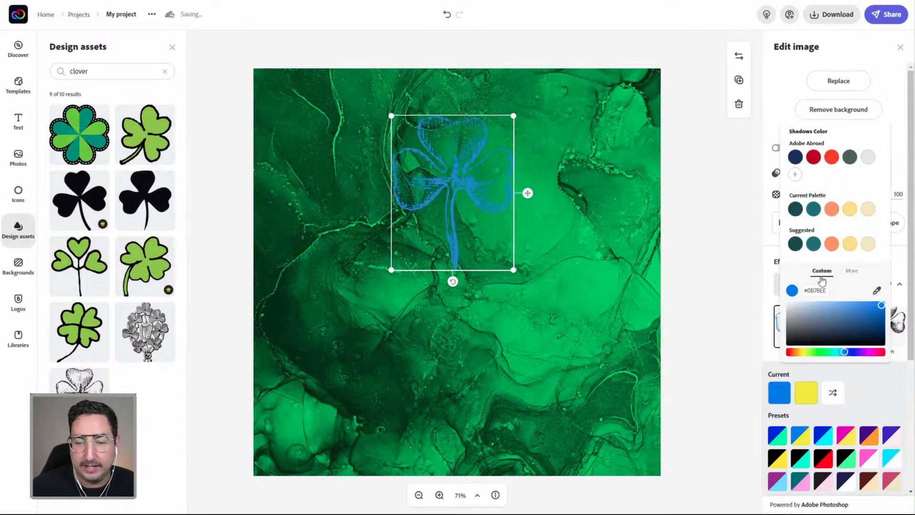
left_click(819, 354)
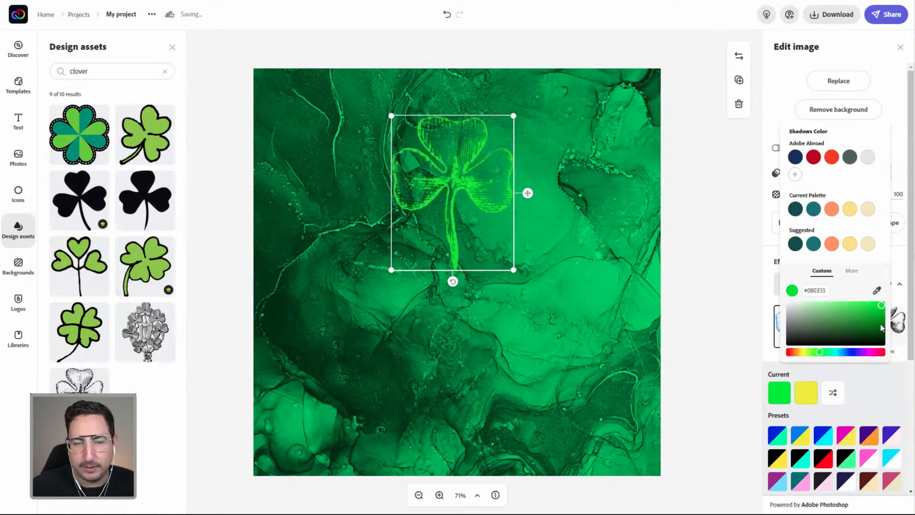
left_click(879, 325)
mouse_move(878, 326)
left_mouse_down()
mouse_move(881, 341)
mouse_move(882, 309)
left_mouse_up()
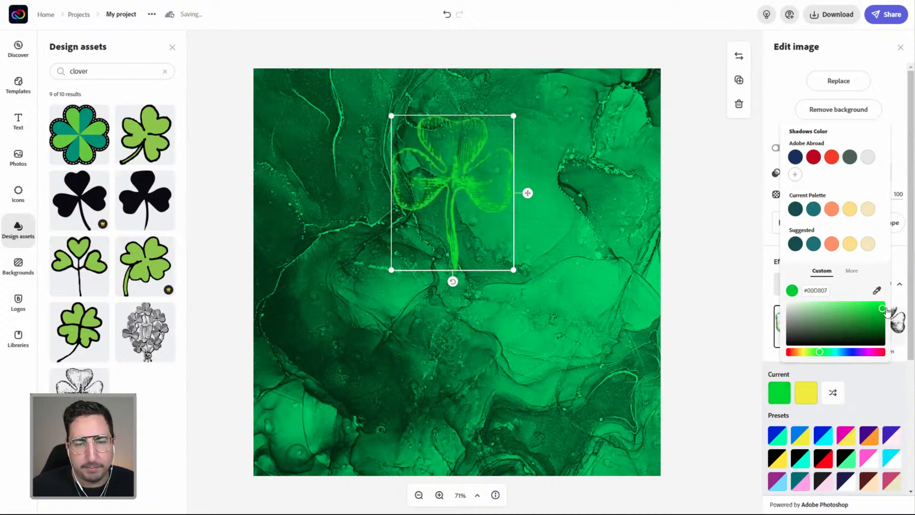
- Set the clover duotone's highlights to a custom darker green, about #20B103
left_click(805, 392)
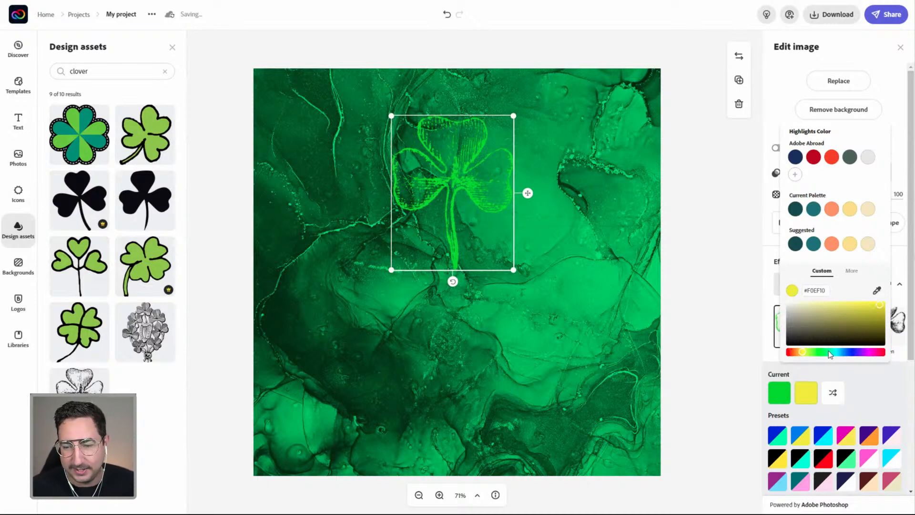
left_click(816, 351)
left_click(880, 315)
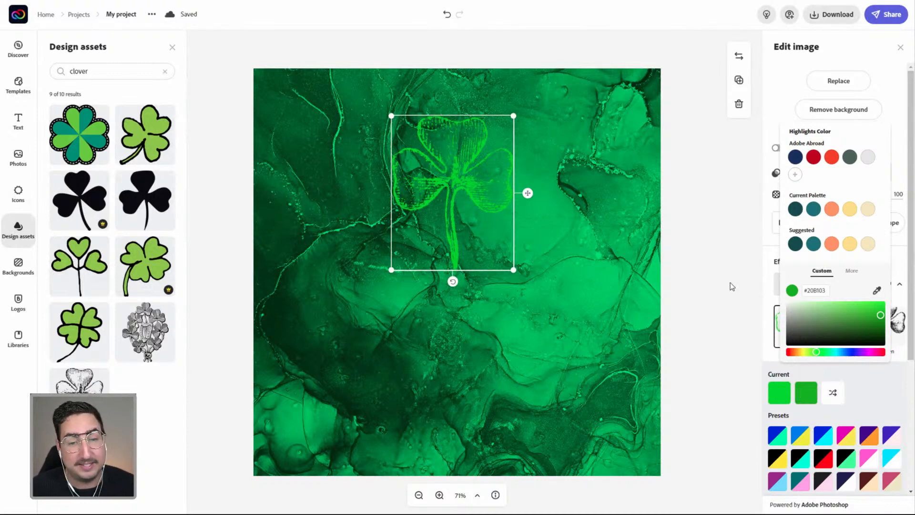
left_click(866, 404)
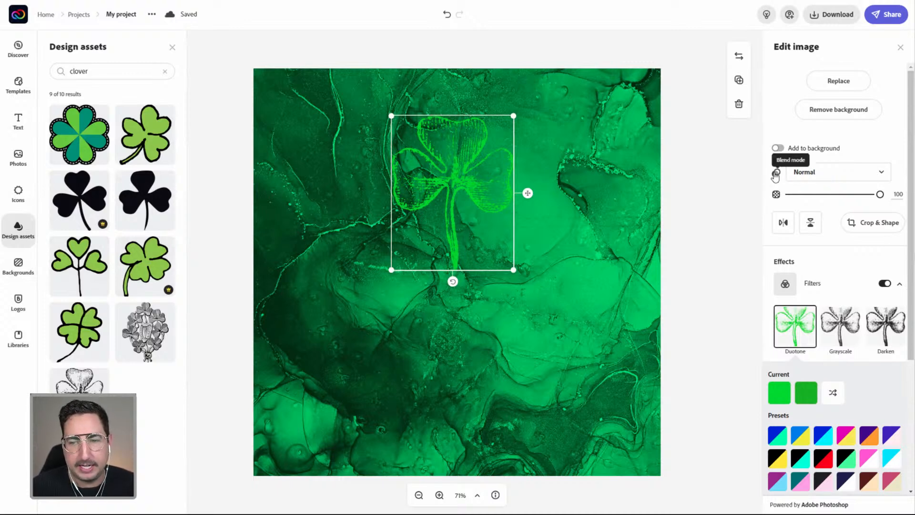
- Try the Screen and Multiply blend modes on the clover
left_click(823, 173)
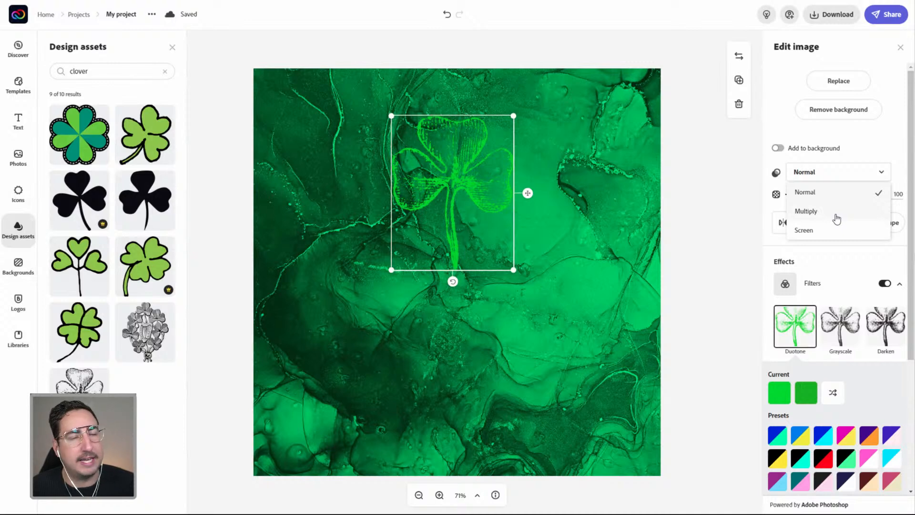
left_click(833, 228)
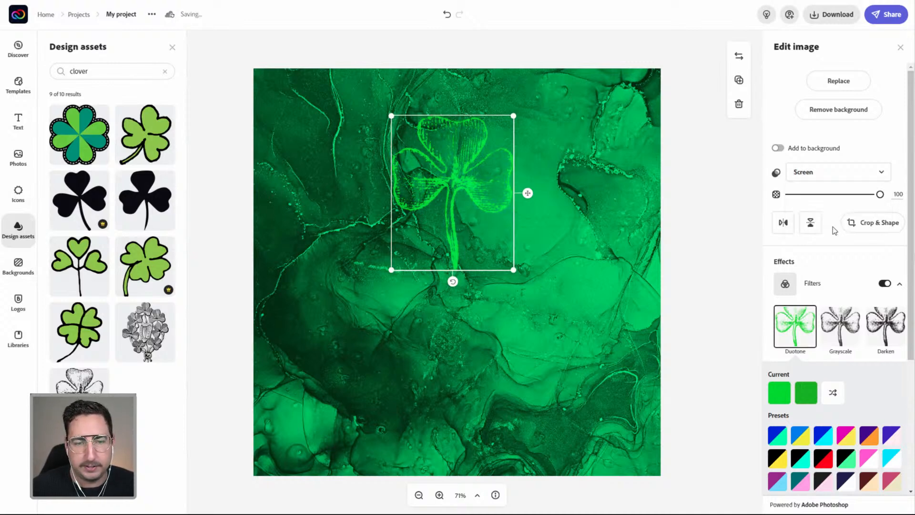
left_click(824, 173)
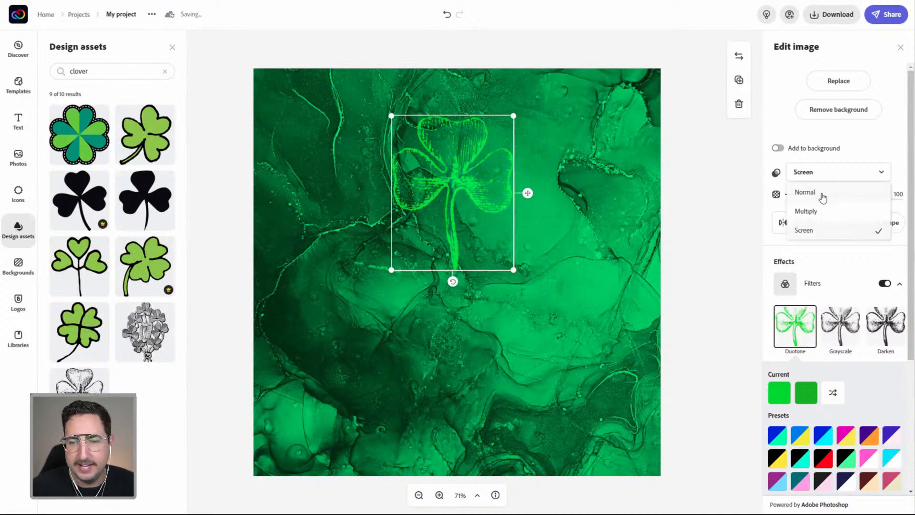
left_click(820, 211)
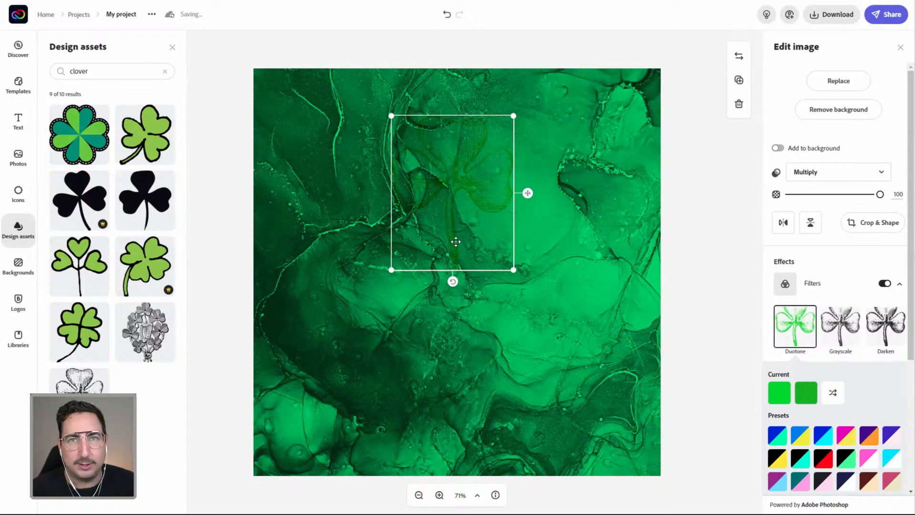
- Rotate the clover so its stem points up and outward, and place it partly beyond the canvas's top-right corner
left_click_drag(453, 281, 584, 143)
left_click_drag(543, 86, 533, 72)
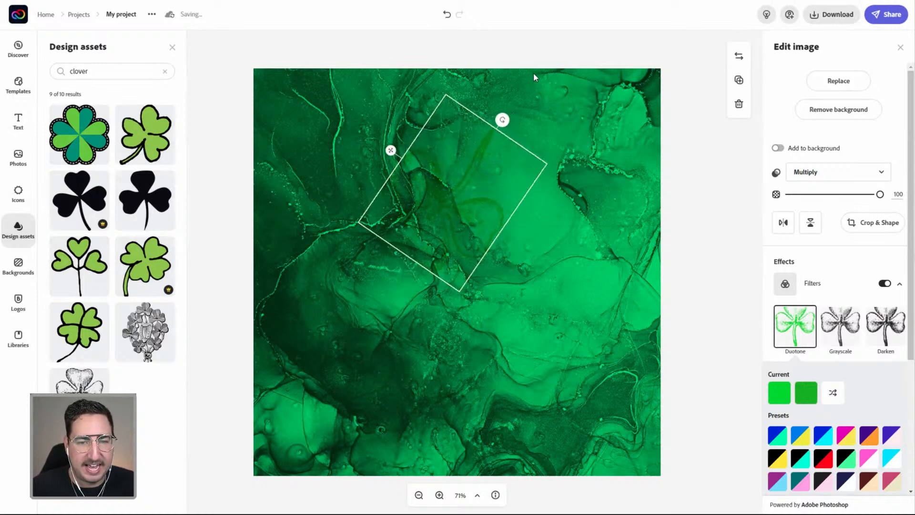
left_click_drag(476, 196, 657, 111)
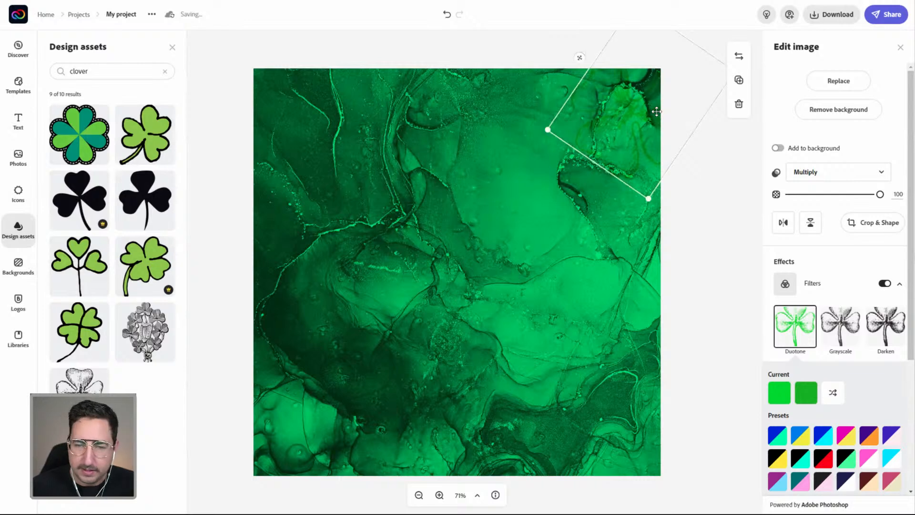
- Set both the shadows and highlights colors of the clover's duotone to white (#FFFFFF)
left_click(781, 392)
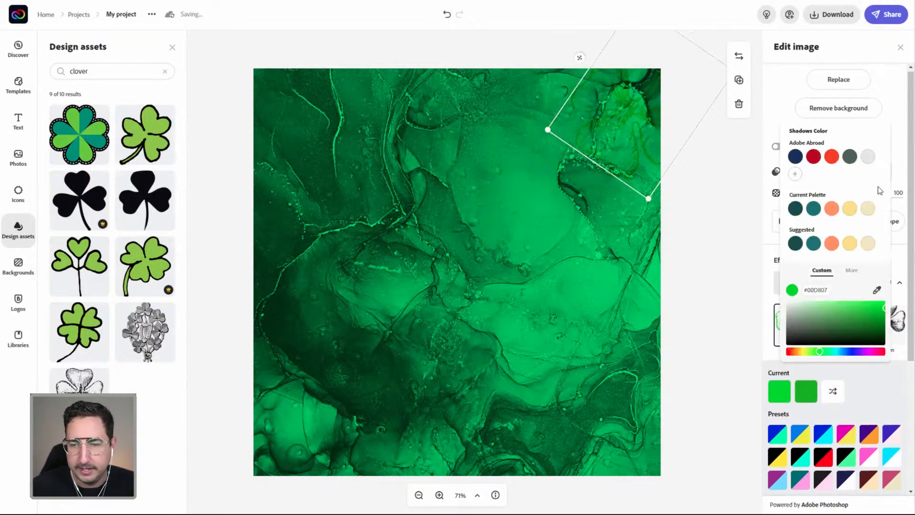
left_click_drag(826, 324, 784, 300)
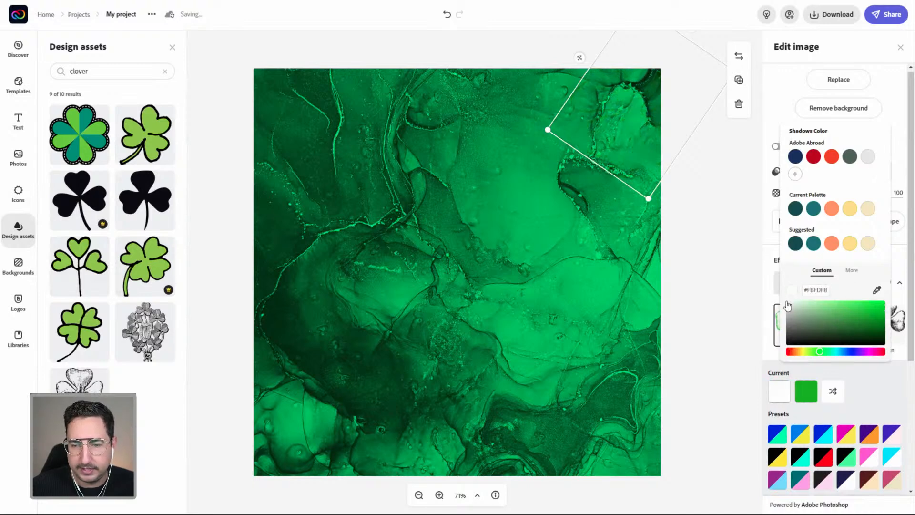
left_click(808, 399)
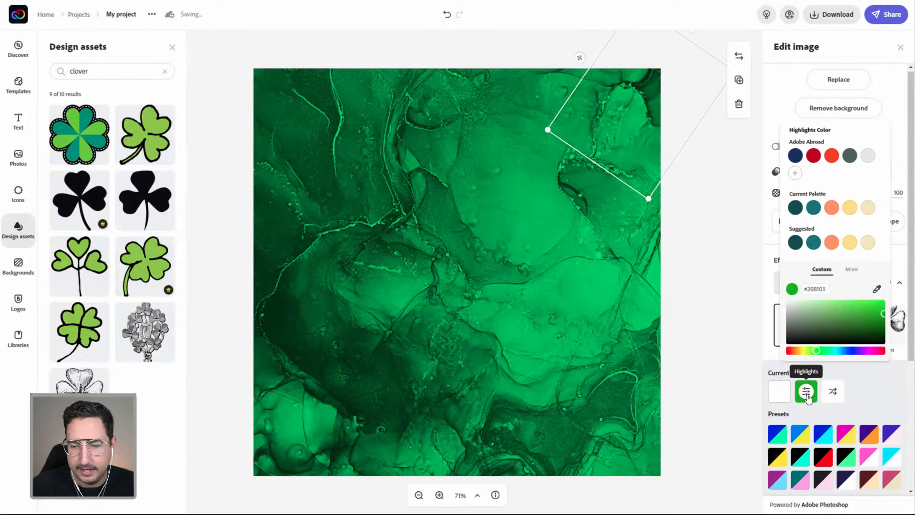
left_click_drag(790, 309, 784, 295)
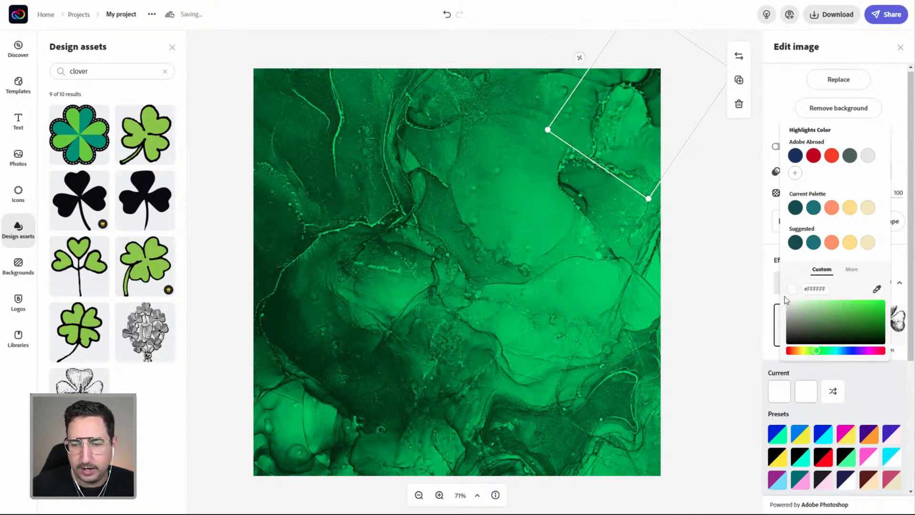
left_click(874, 391)
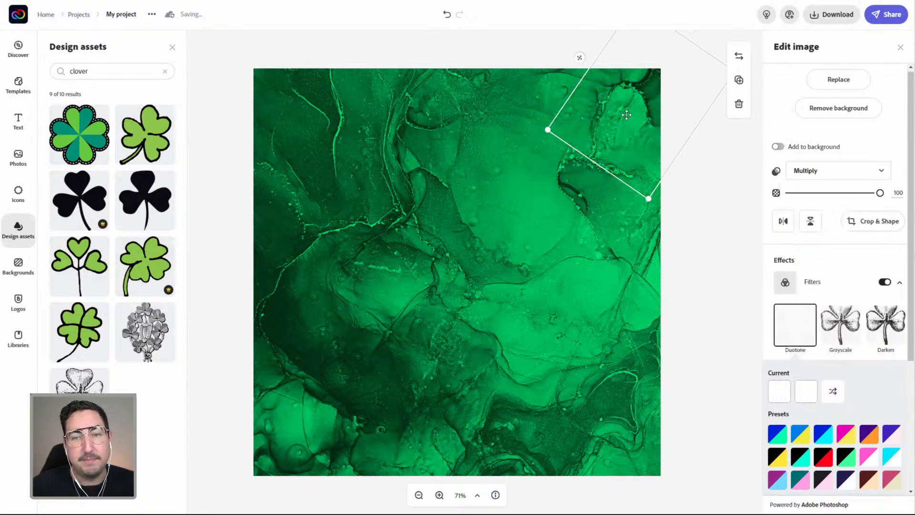
- Change the clover's blend mode to Screen and its opacity to 80
left_click(837, 172)
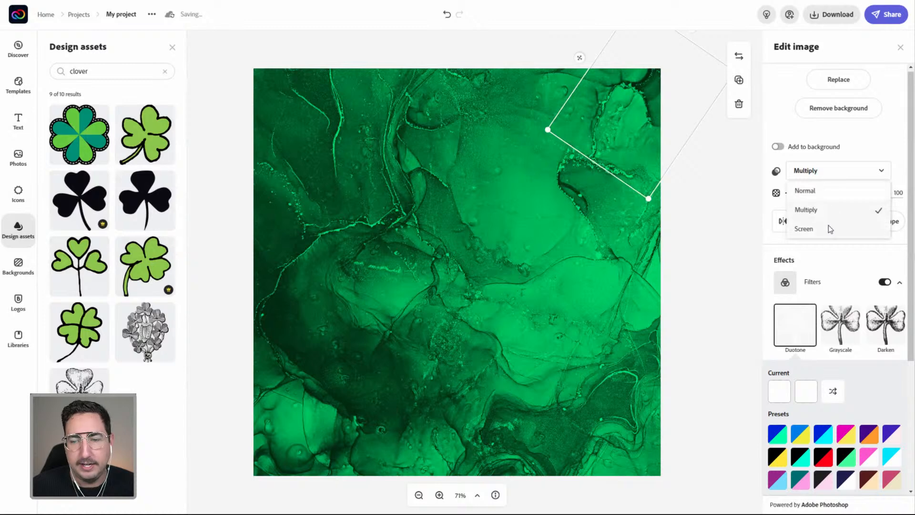
left_click(829, 228)
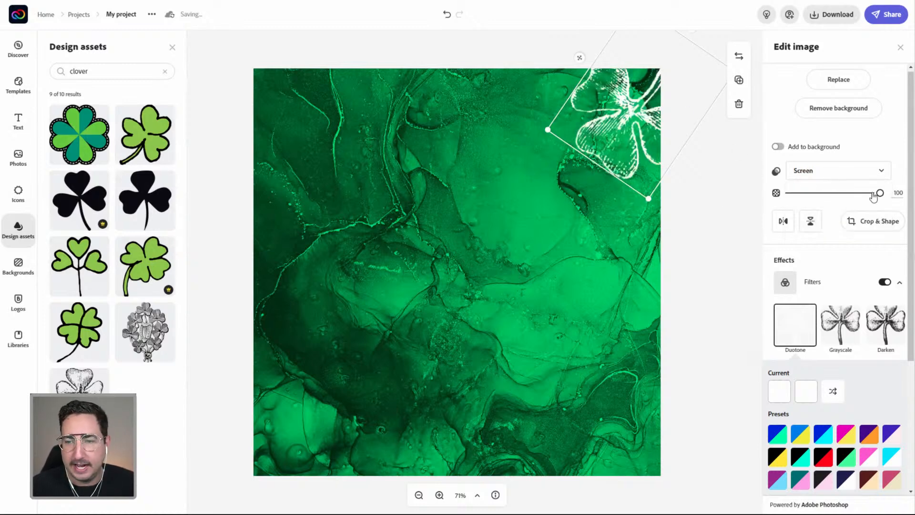
left_click_drag(881, 195, 864, 194)
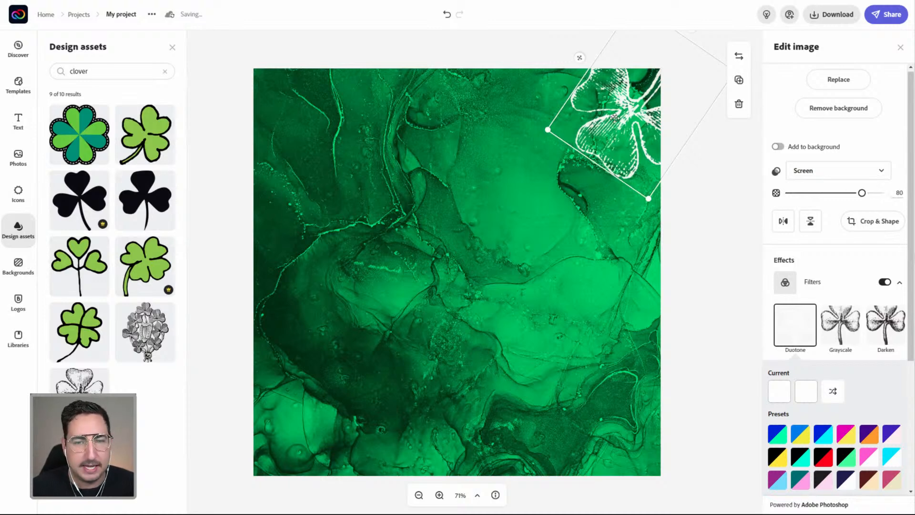
- Duplicate the white clover, rotate the copy with its stem pointing outward, and place it partly beyond the canvas's bottom-right corner
left_click(739, 82)
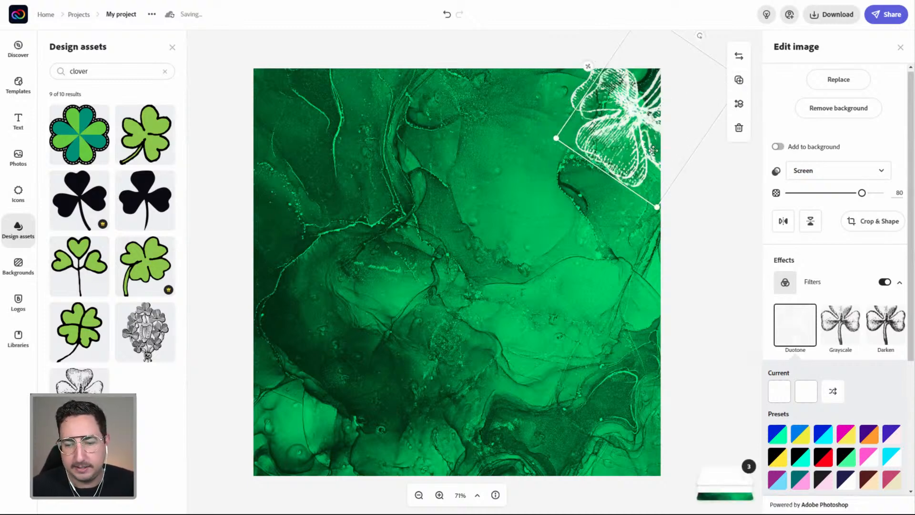
left_click_drag(652, 150, 633, 417)
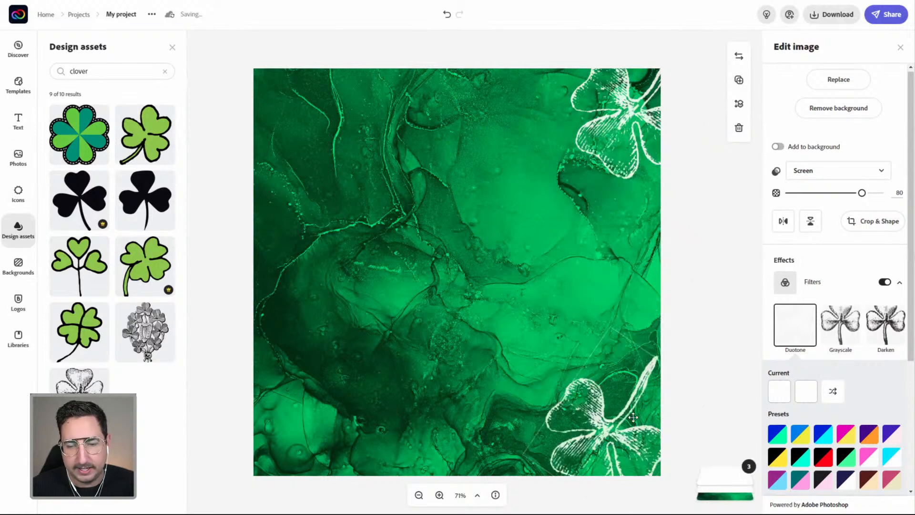
left_click_drag(668, 359, 670, 495)
left_click_drag(612, 408, 627, 433)
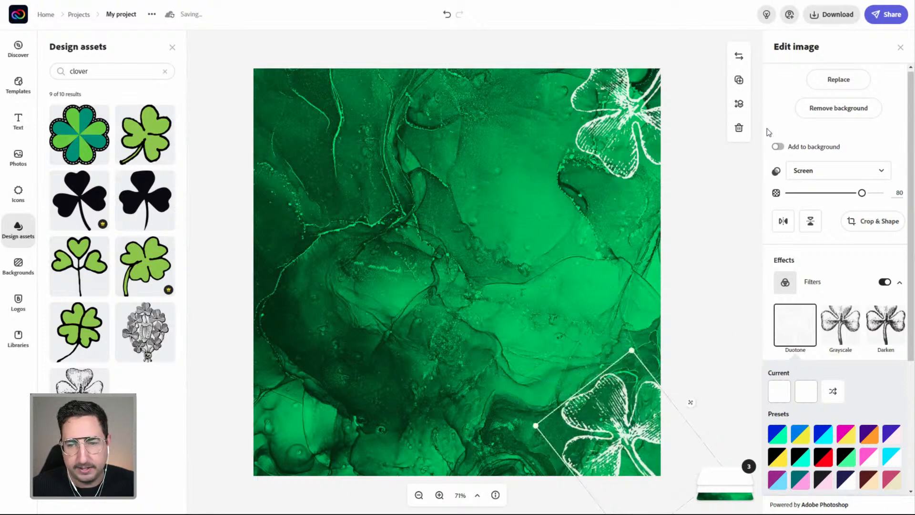
- Duplicate the bottom-right clover, rotate the copy with its stem pointing down-left, and place it partly beyond the canvas's bottom-left corner
left_click(739, 79)
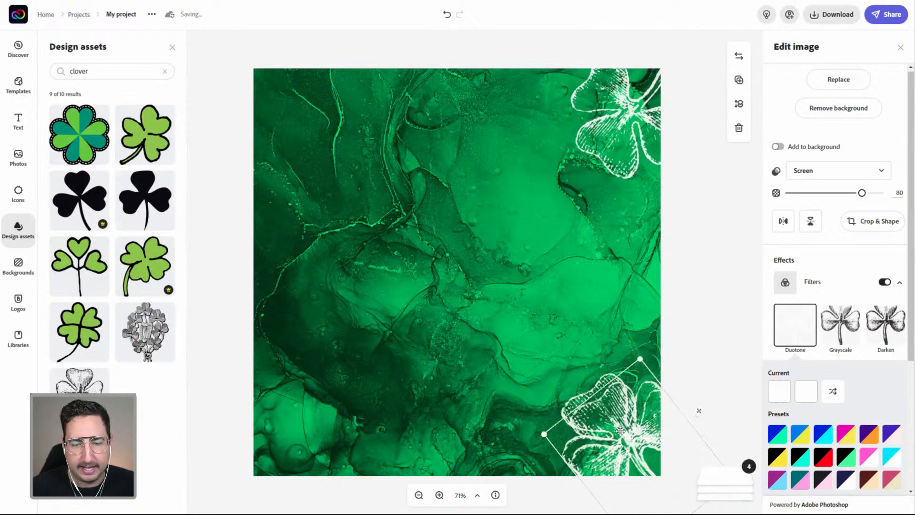
left_click_drag(306, 423, 339, 385)
left_click_drag(383, 413, 260, 434)
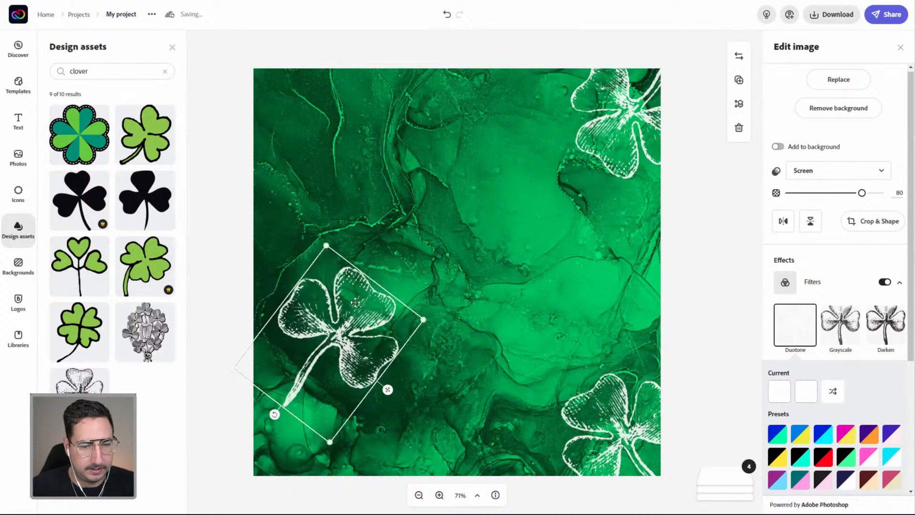
left_click_drag(323, 384, 302, 416)
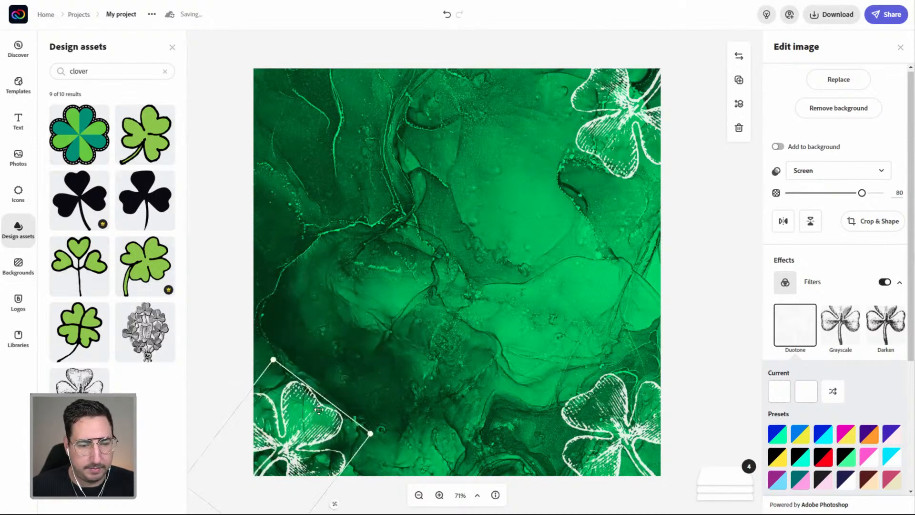
- Duplicate the top-right clover, rotate the copy with its stem pointing outward, and place it partly beyond the canvas's top-left corner
left_click(623, 148)
left_click(738, 80)
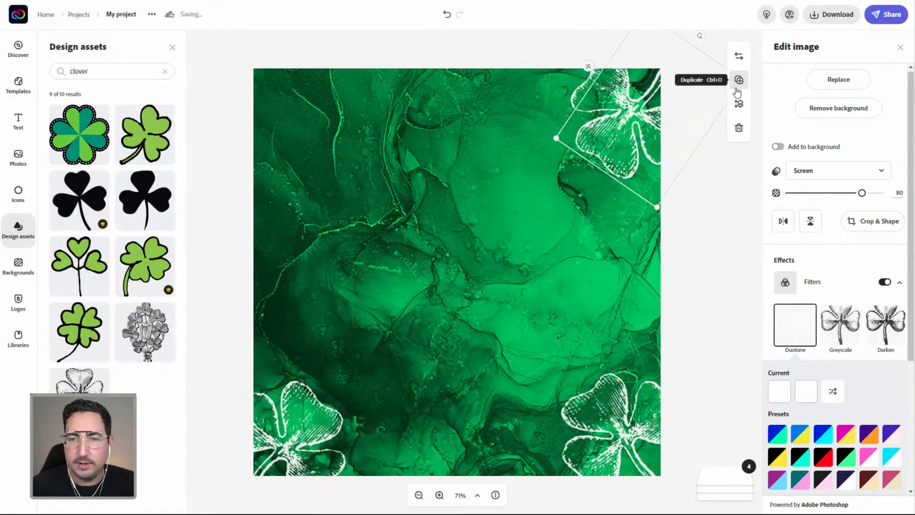
left_click_drag(644, 131, 382, 138)
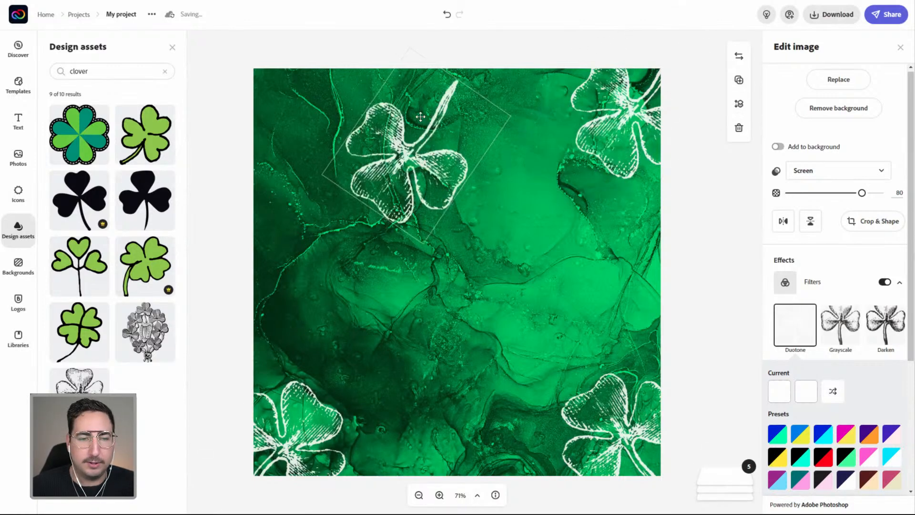
left_click_drag(422, 59, 324, 52)
left_click_drag(330, 137, 313, 122)
left_click_drag(387, 122, 388, 123)
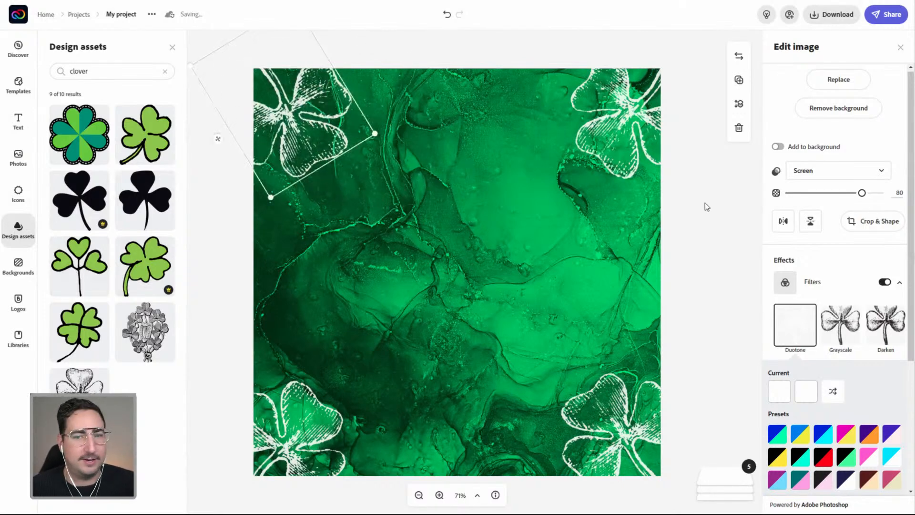
mouse_move(256, 76)
left_mouse_down()
mouse_move(285, 125)
mouse_move(259, 76)
mouse_move(272, 104)
mouse_move(288, 89)
mouse_move(260, 59)
left_mouse_up()
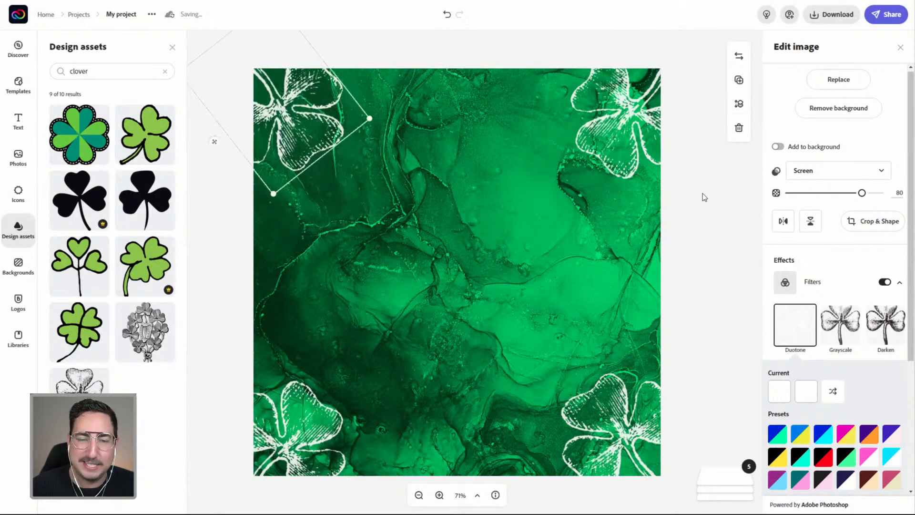
left_click(676, 282)
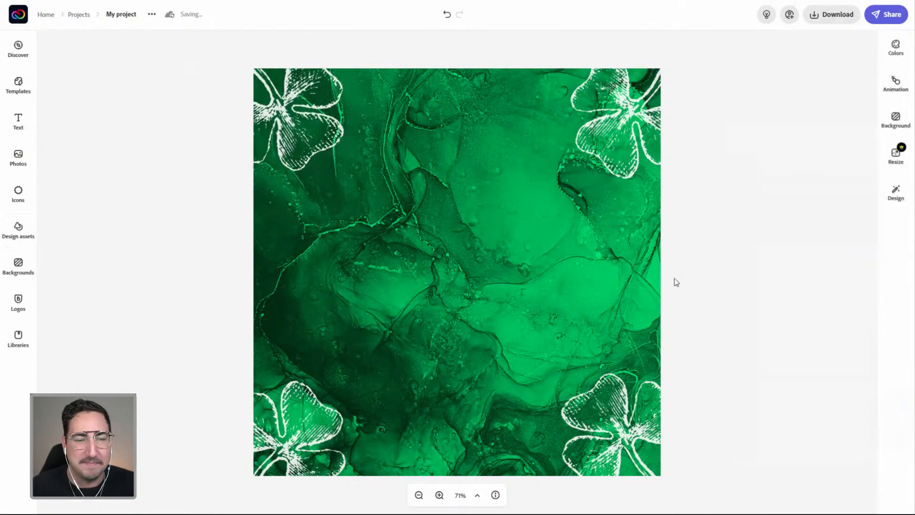
- Add a text element to the canvas reading "St. Patrick's Day Sale"
left_click(22, 124)
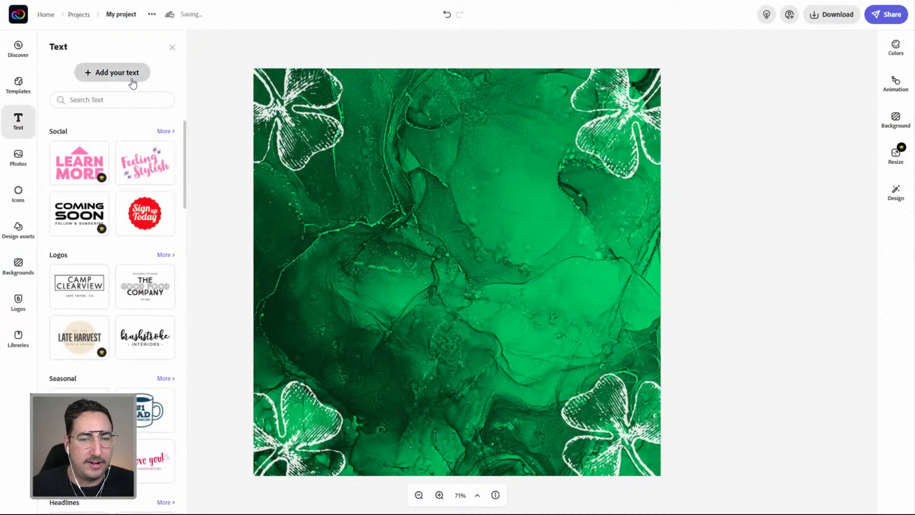
left_click(134, 85)
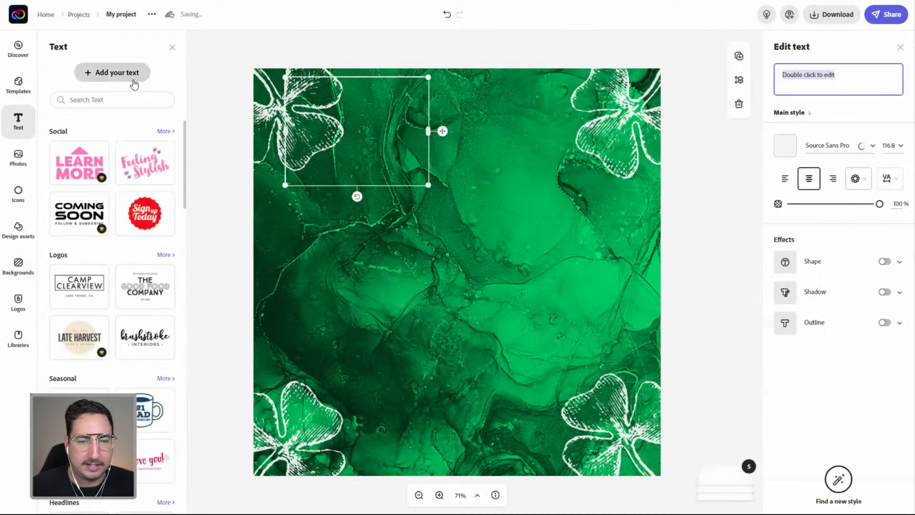
left_click(817, 76)
triple_click(818, 76)
type("StPat")
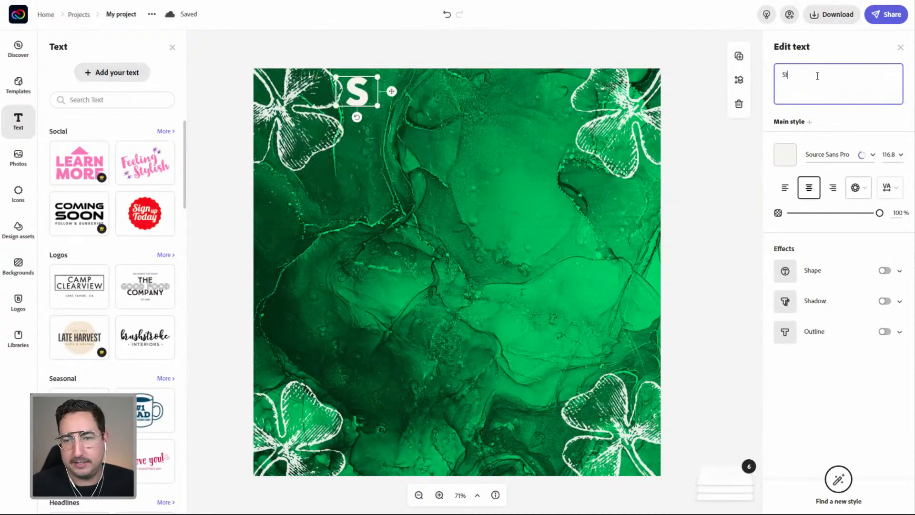
key("BackSpace")
key("BackSpace")
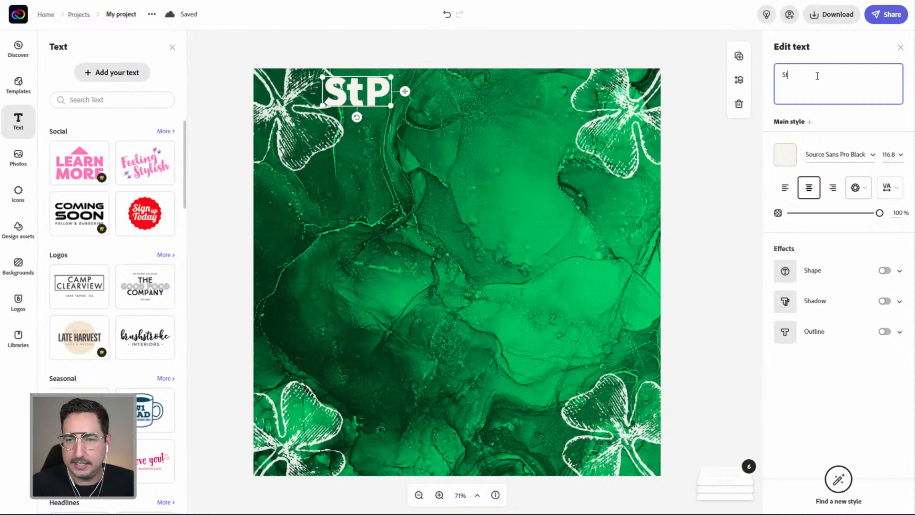
key("BackSpace")
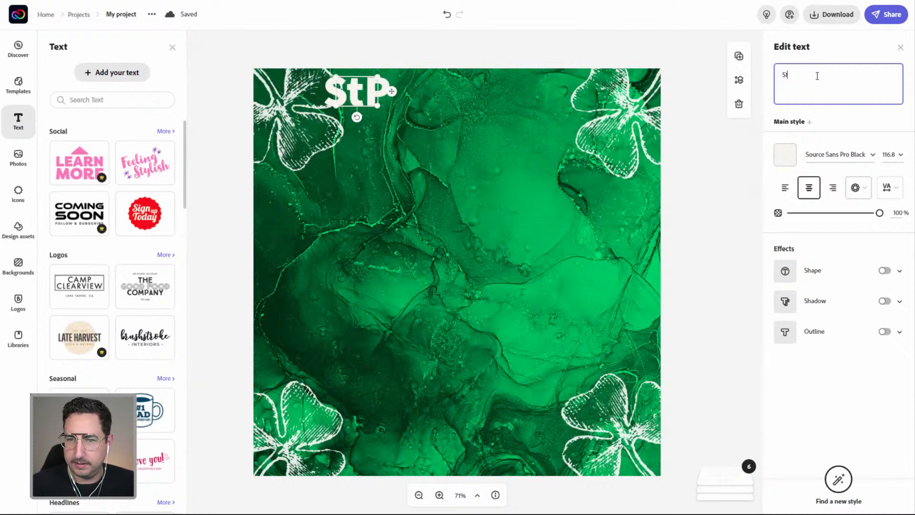
type(". Pat")
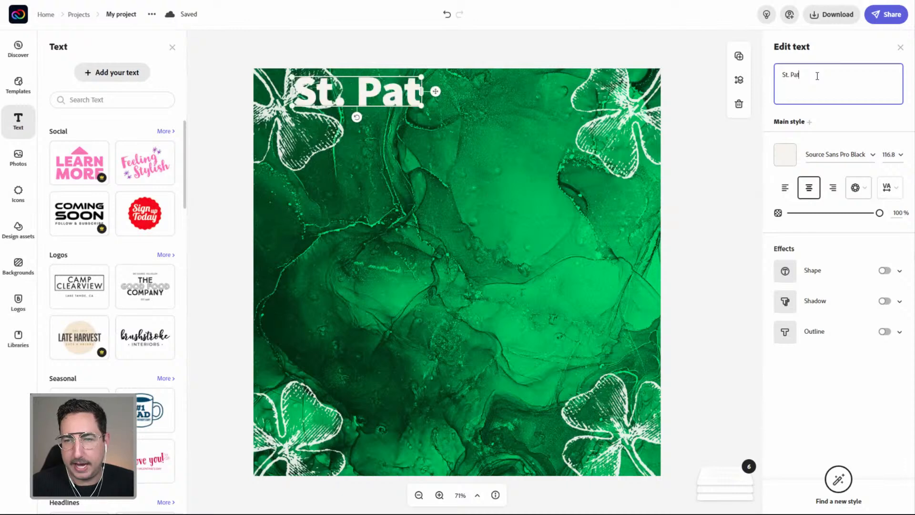
type("rick's")
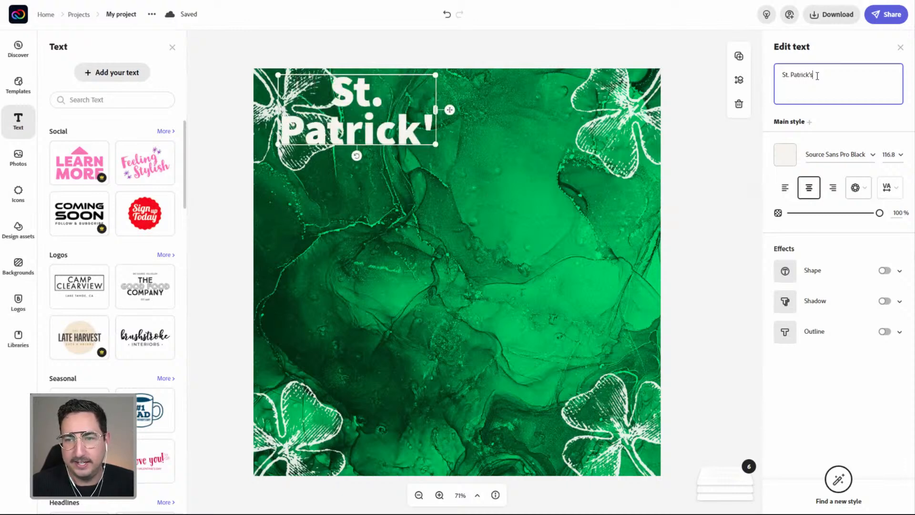
type(" Day Sale")
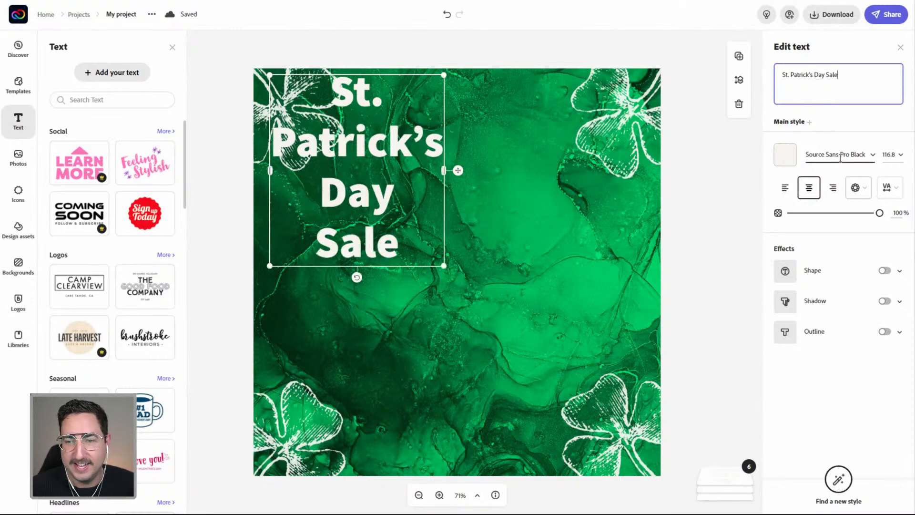
- Set the headline's font to Abolition, then try the Shape effect on it and switch the effect off again
left_click(873, 154)
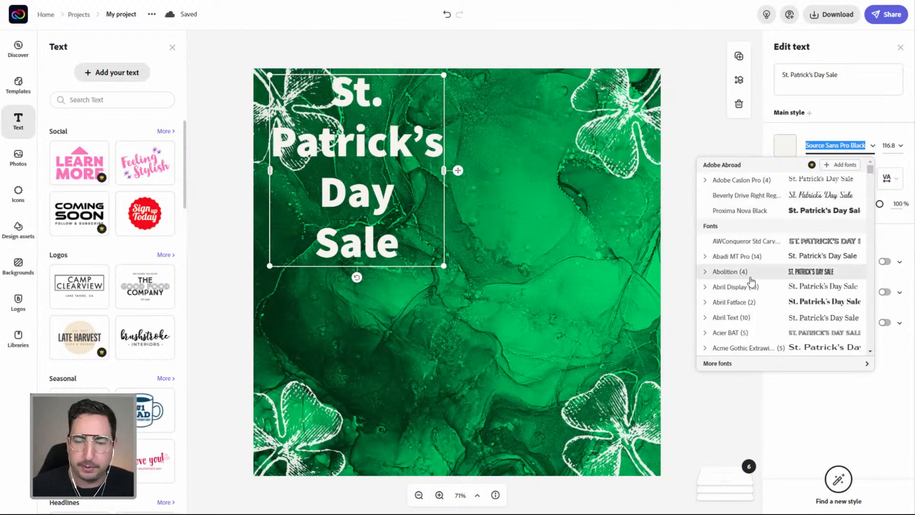
left_click(752, 277)
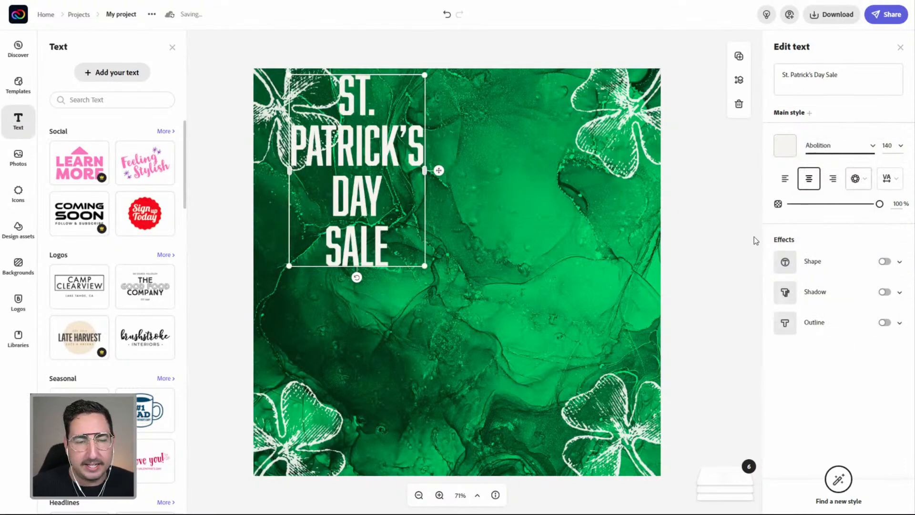
left_click(900, 263)
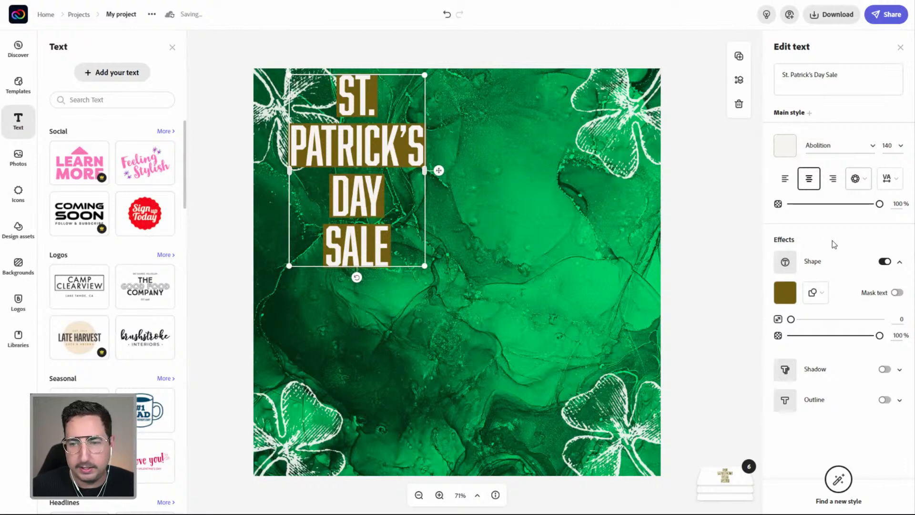
left_click(884, 261)
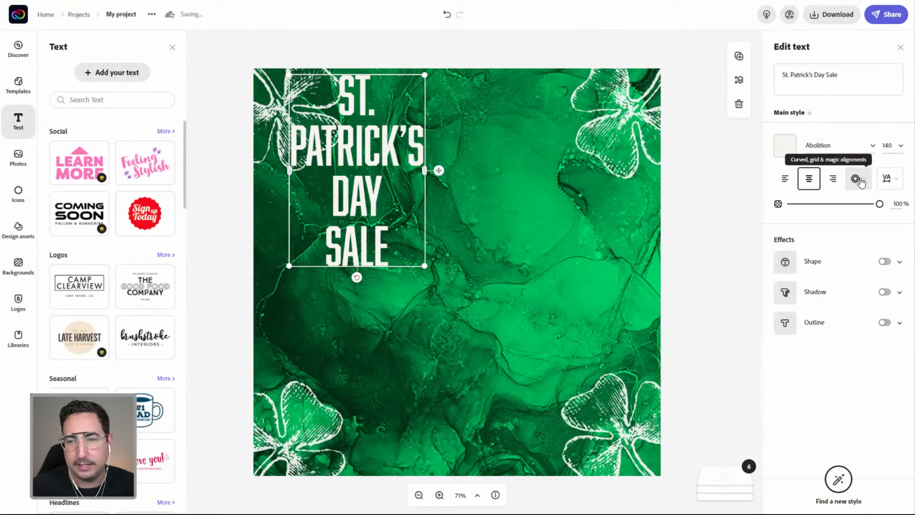
- Curve the headline into a full circle, enlarged to a text size of about 165 and centered on the canvas
left_click(859, 180)
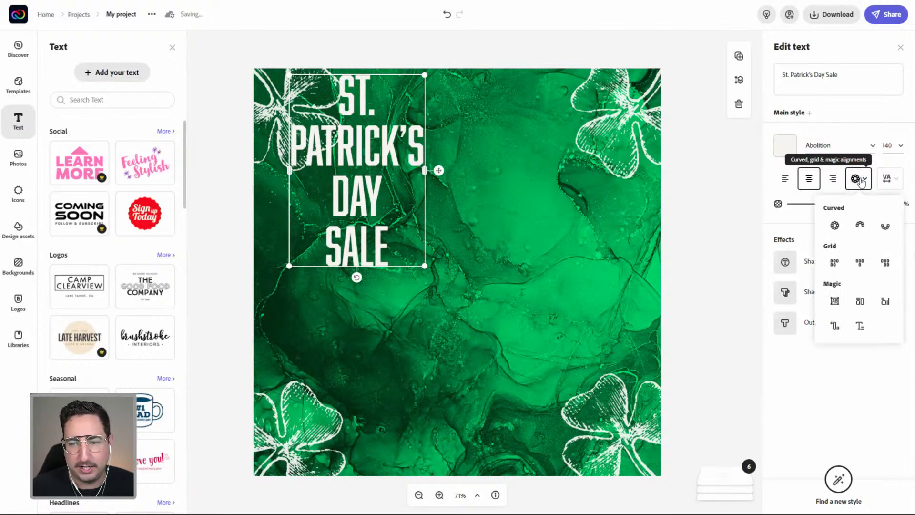
left_click(835, 227)
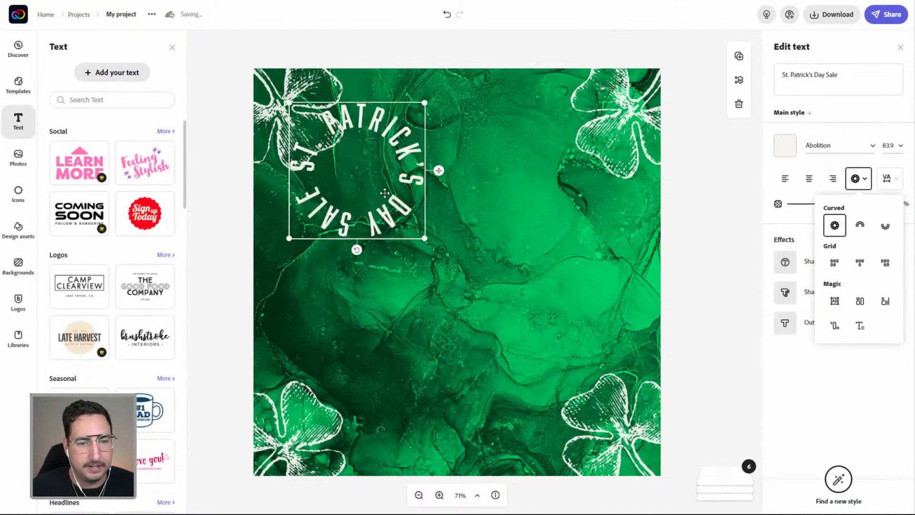
left_click_drag(424, 237, 559, 364)
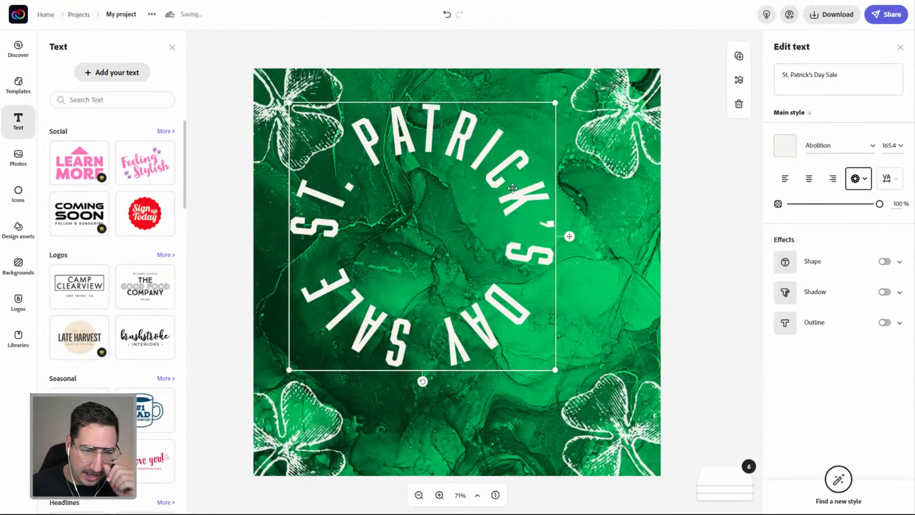
left_click_drag(513, 188, 546, 223)
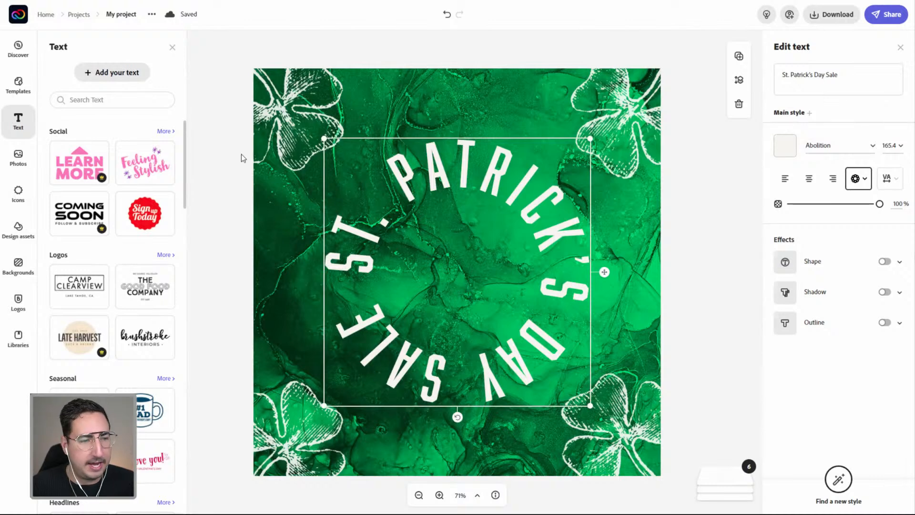
- Search the icons for "clover" and add the solid four-leaf clover with a curved, detached stem to the design
left_click(22, 195)
left_click(103, 72)
type("badge")
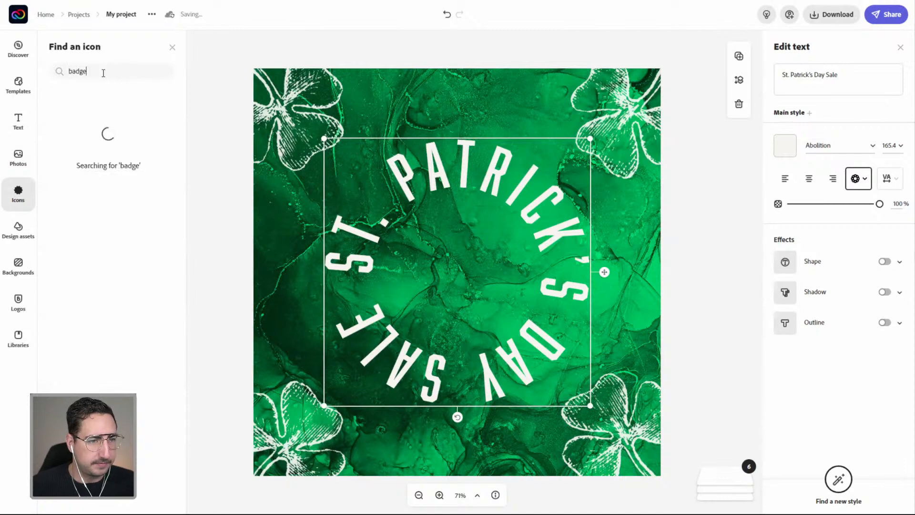
type("clover")
key("ctrl+a")
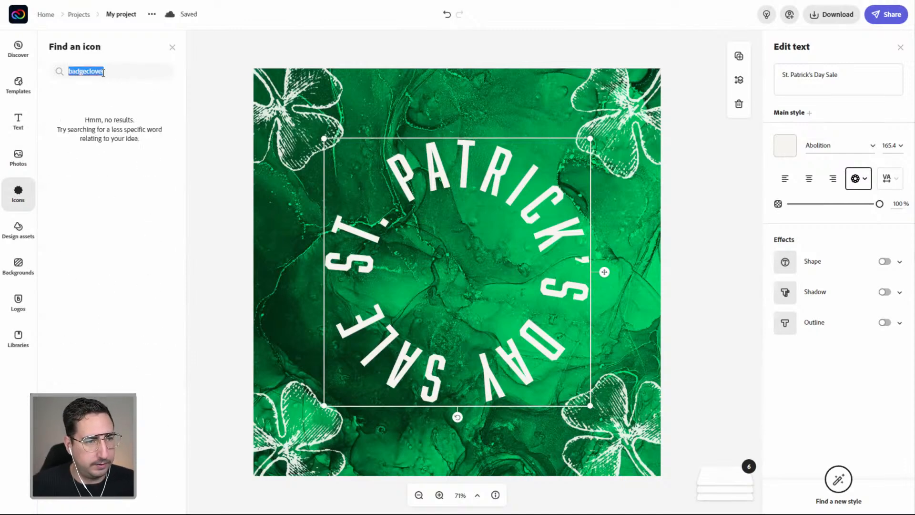
type("clover")
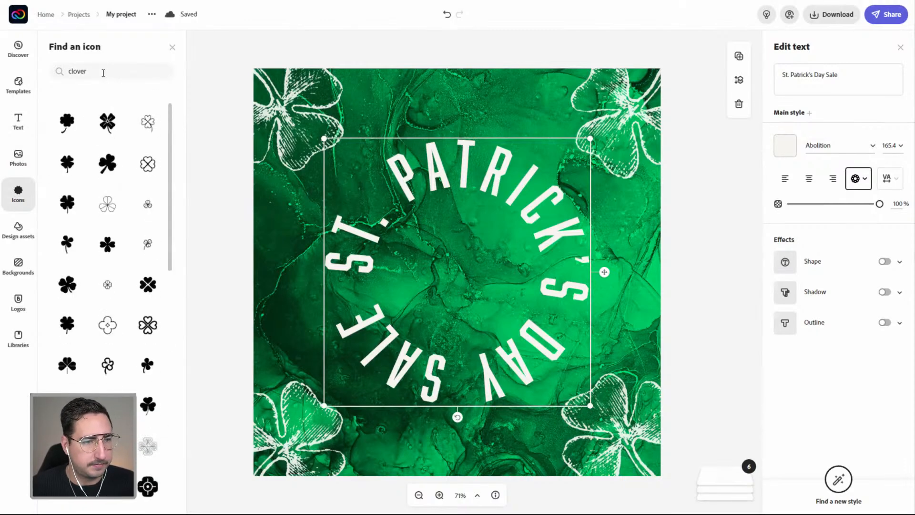
left_click(67, 124)
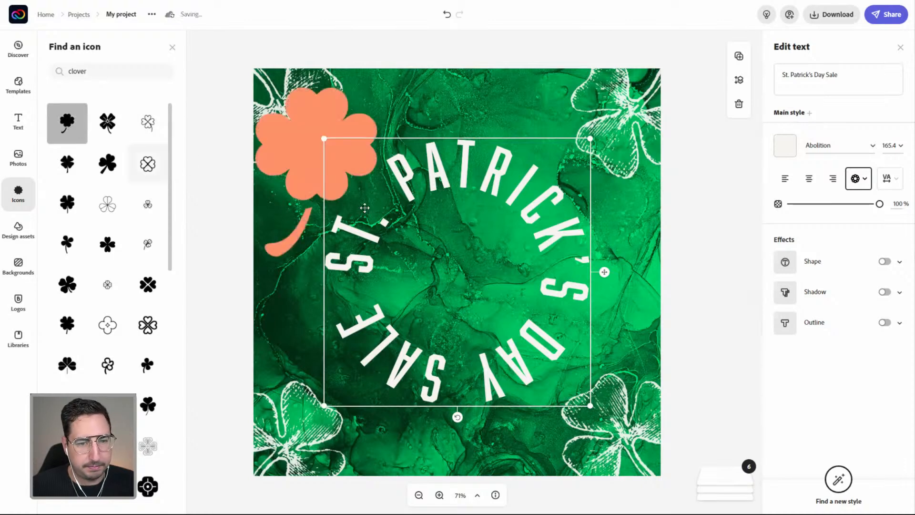
- Change the four-leaf clover icon's color to white (#FFFFFF)
left_click(290, 170)
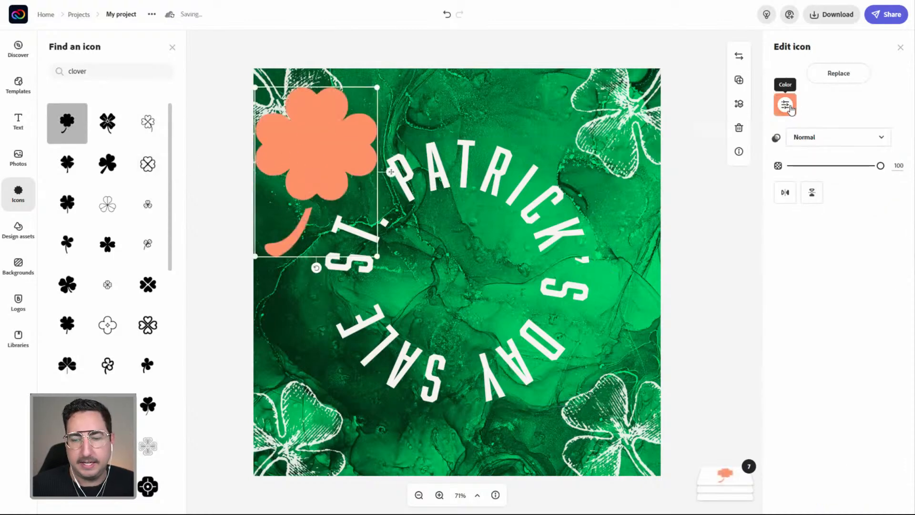
left_click(787, 106)
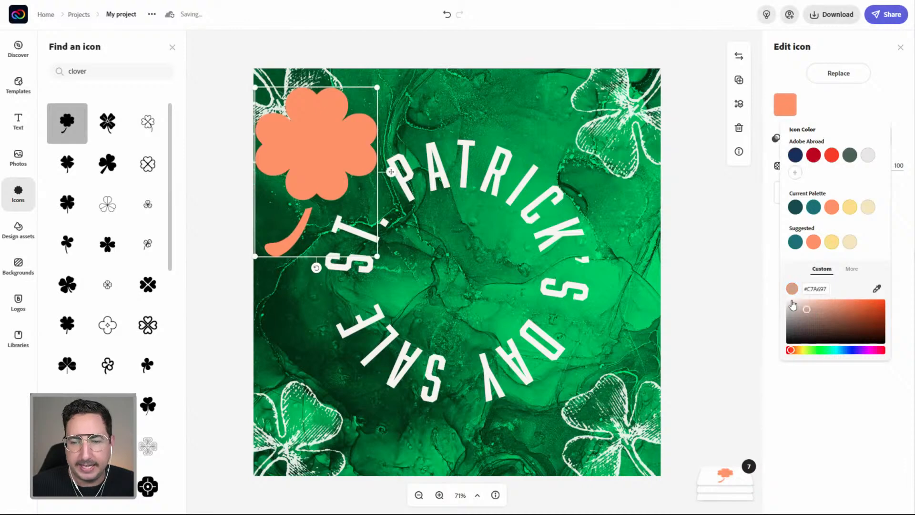
left_click_drag(792, 305, 786, 299)
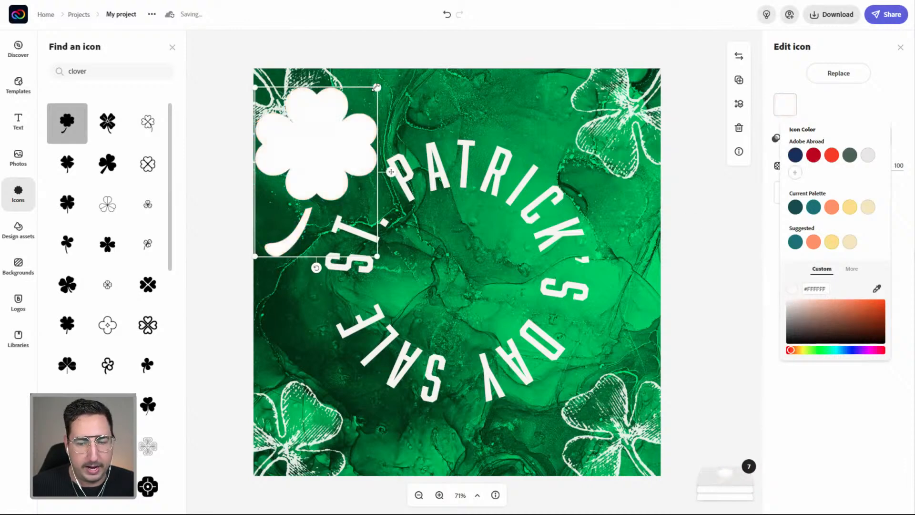
- Shrink the white clover icon to fit inside the circular headline and center it on the canvas
left_click_drag(376, 87, 349, 126)
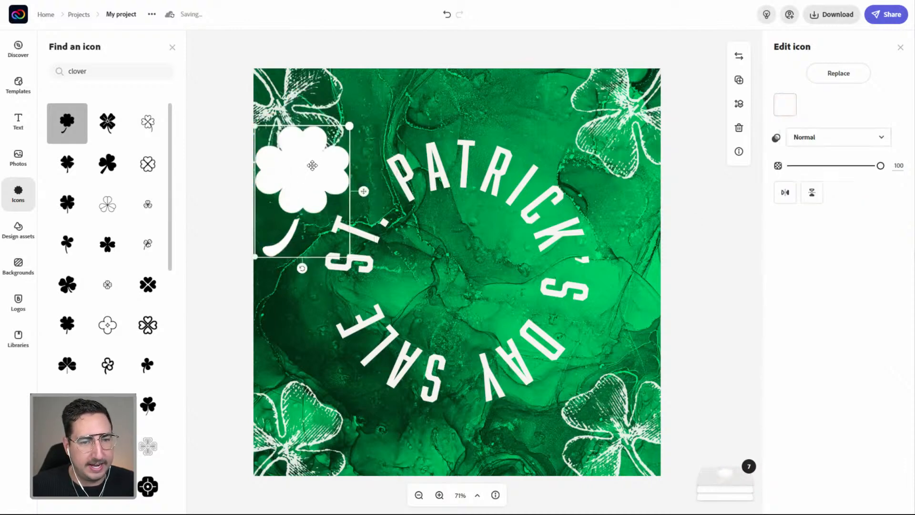
left_click_drag(312, 165, 468, 258)
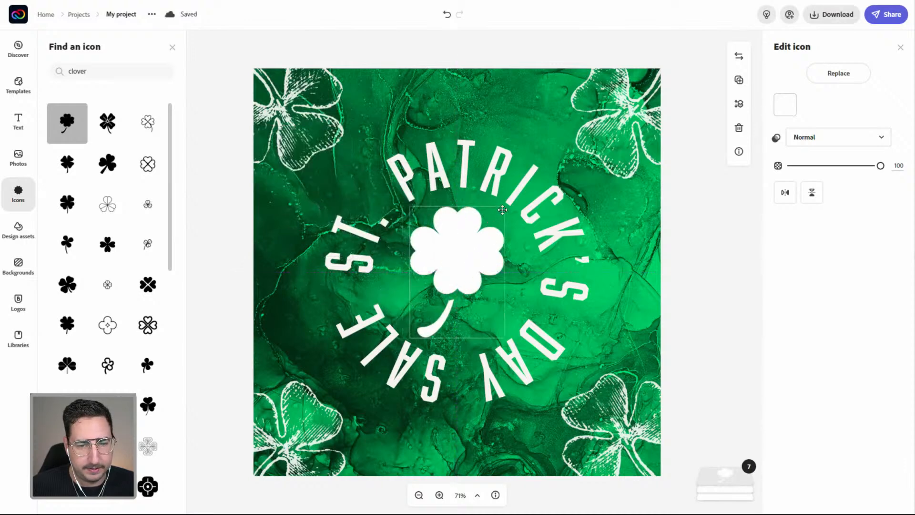
left_click_drag(504, 207, 489, 226)
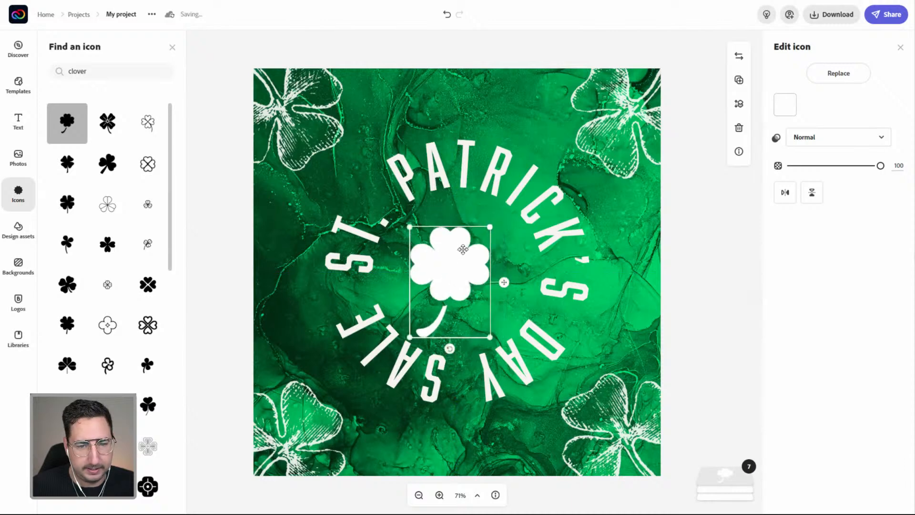
left_click_drag(462, 255, 468, 243)
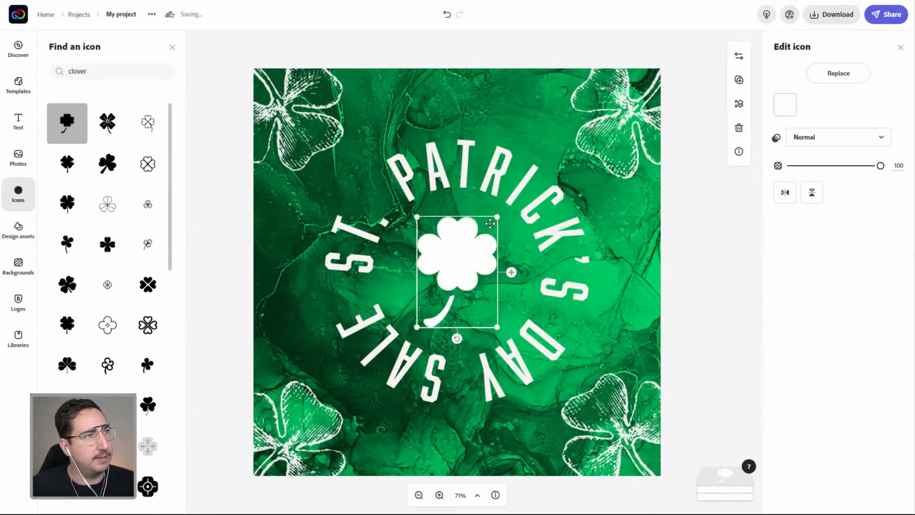
left_click(587, 54)
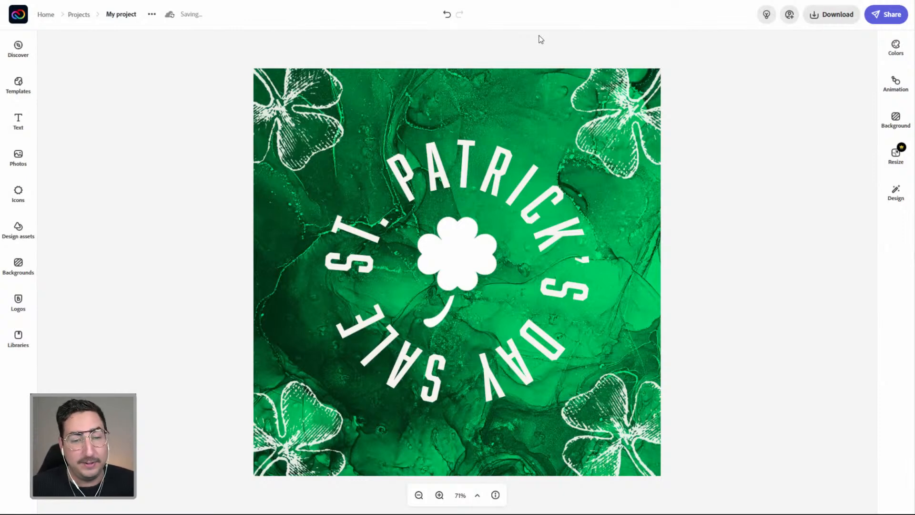
- Enlarge the circular headline to a text size of about 189 and center it around the white clover icon
left_click(527, 182)
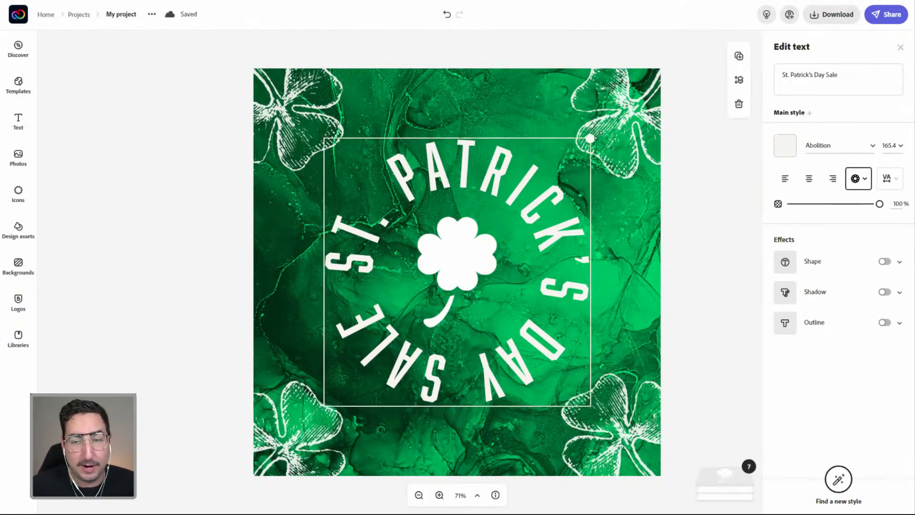
left_click_drag(620, 120, 629, 99)
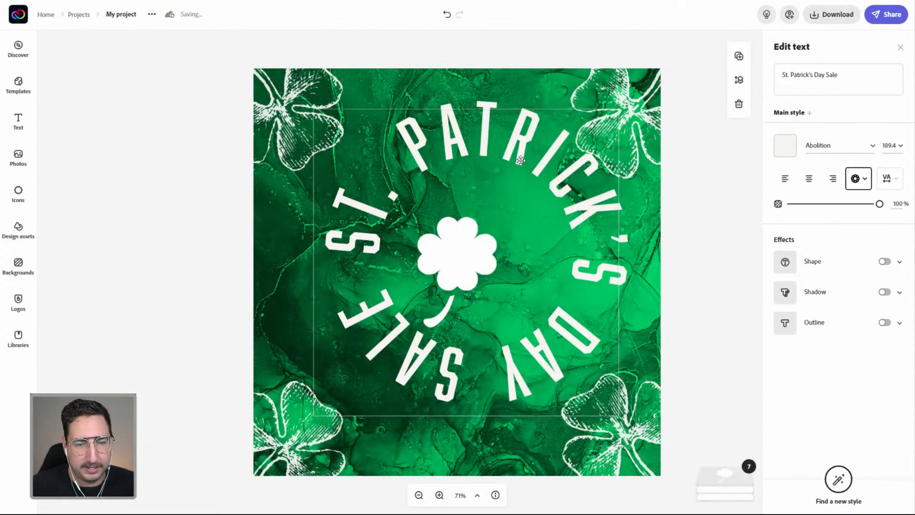
left_click_drag(535, 146, 518, 161)
left_click_drag(514, 161, 517, 165)
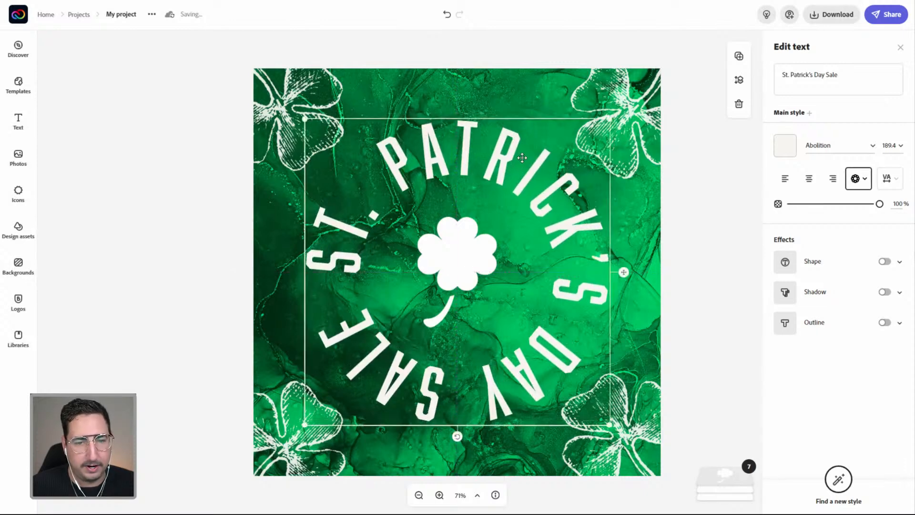
left_click(696, 180)
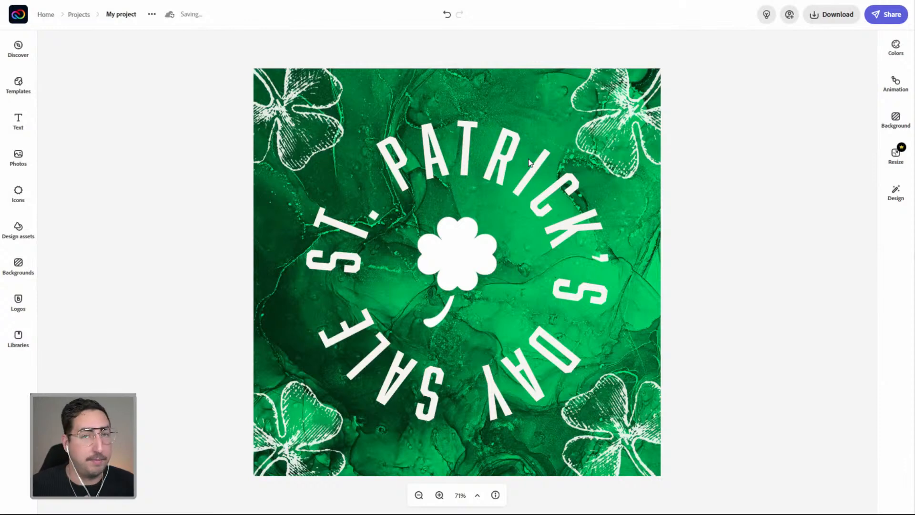
- Try both variants of the Typewriter text animation on the design
left_click(893, 91)
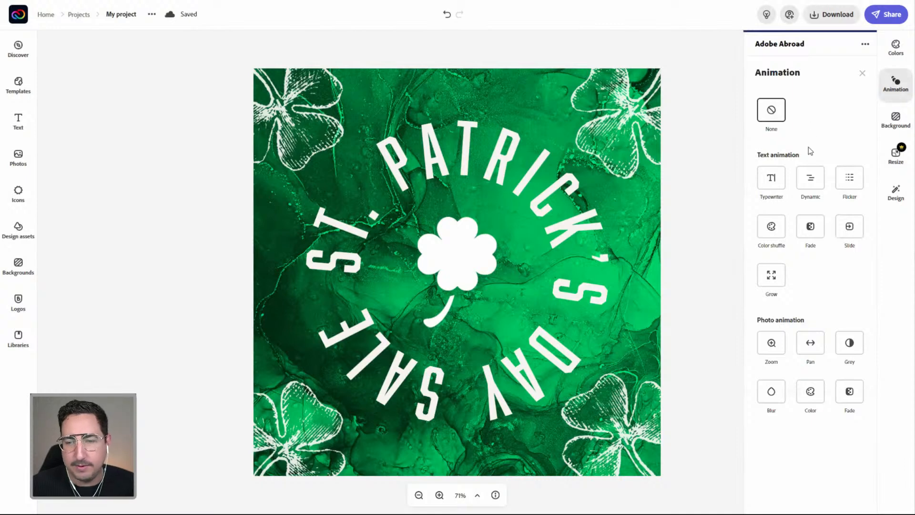
left_click(772, 180)
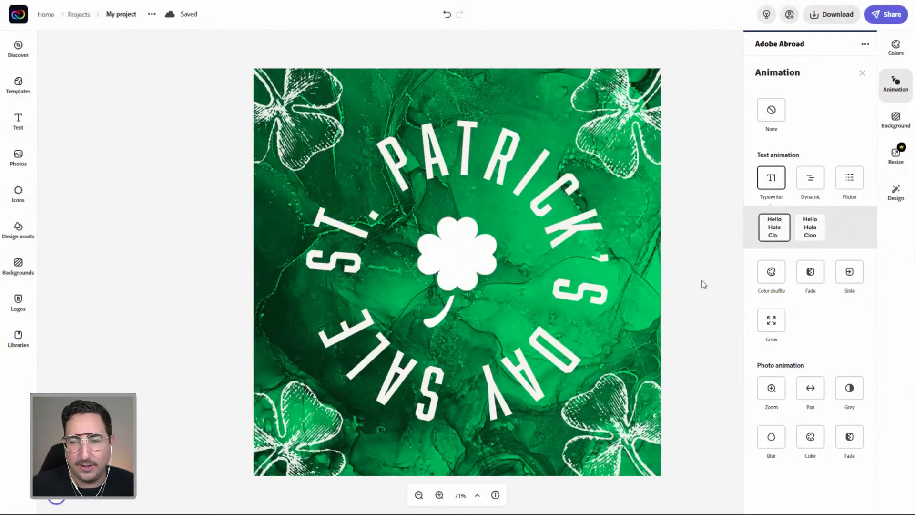
left_click(809, 232)
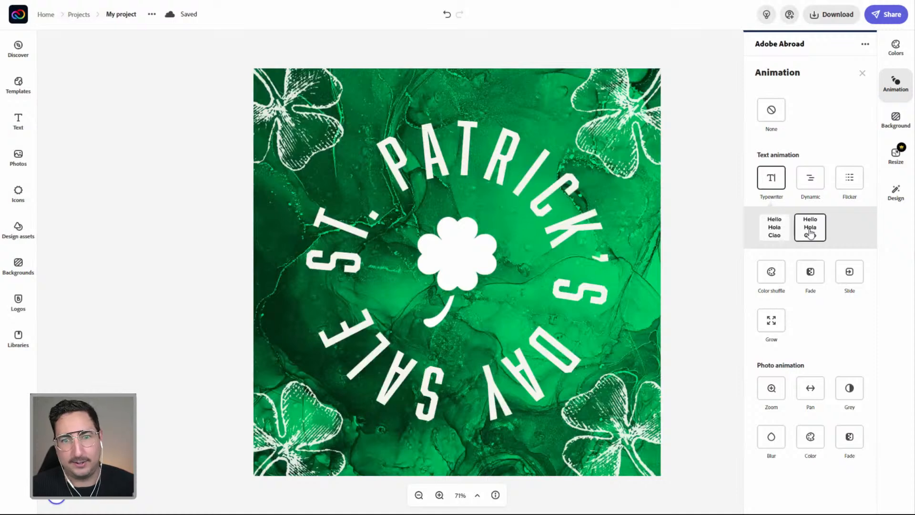
left_click(775, 232)
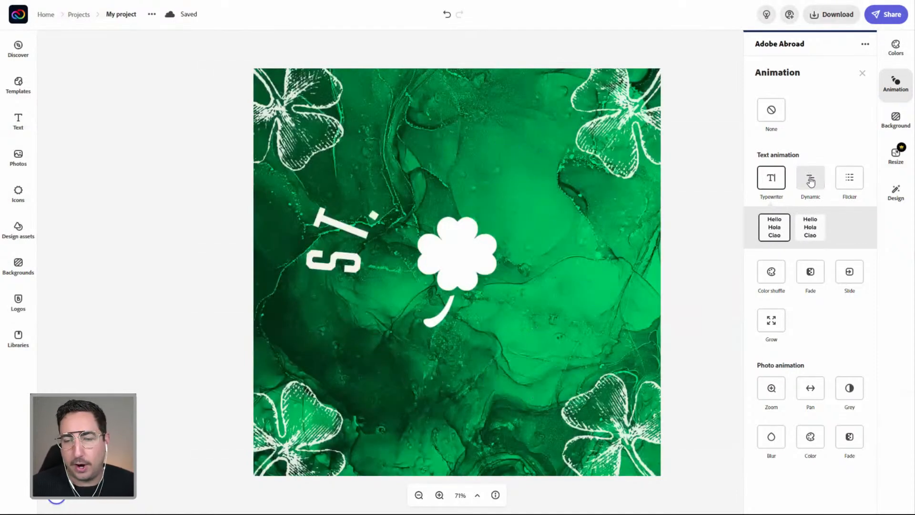
- Apply the Dynamic text animation in its first variant, after comparing it with the second one
left_click(811, 180)
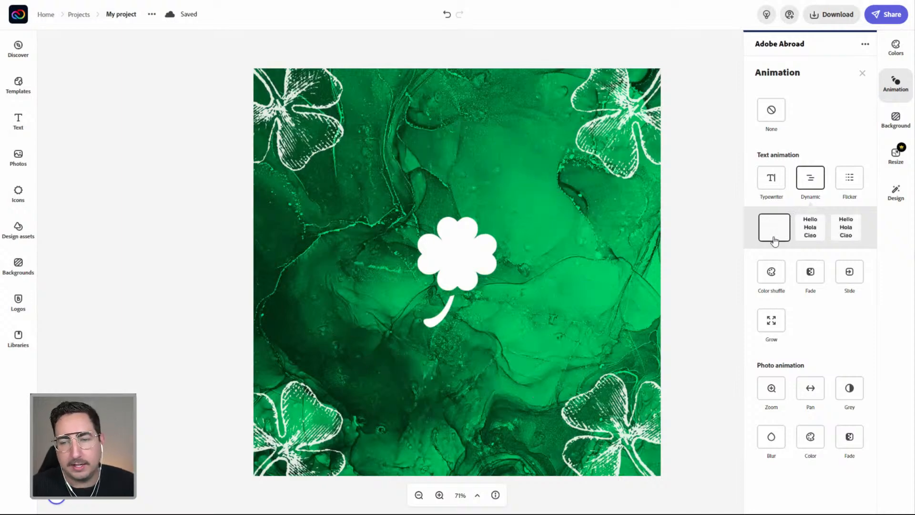
left_click(805, 232)
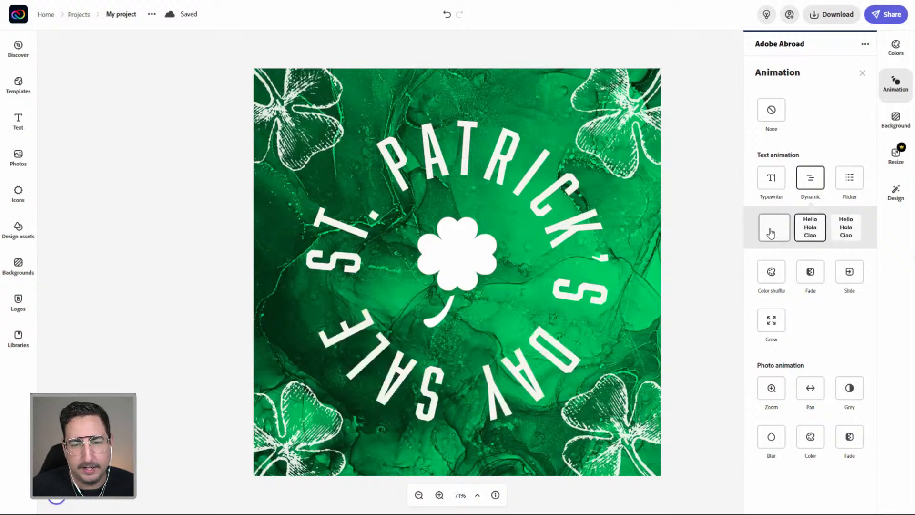
left_click(773, 229)
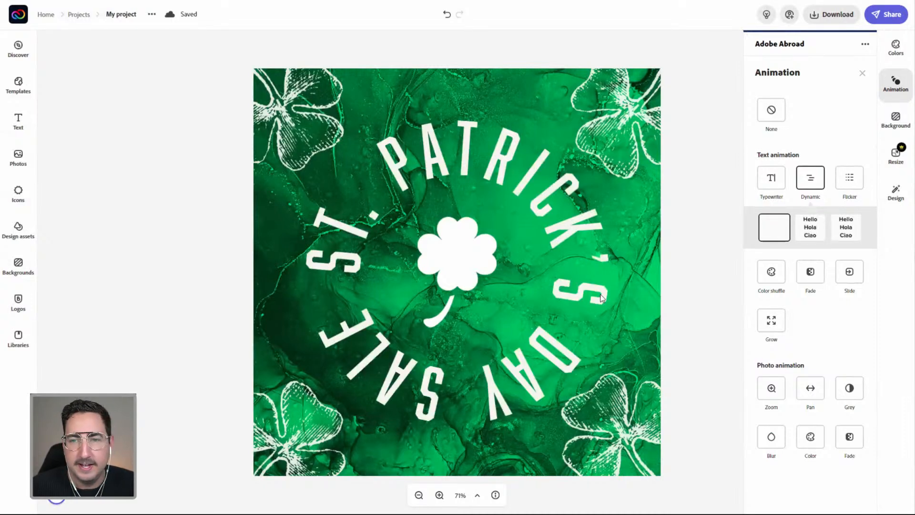
- Download the animated design as an MP4 video (720p)
left_click(835, 19)
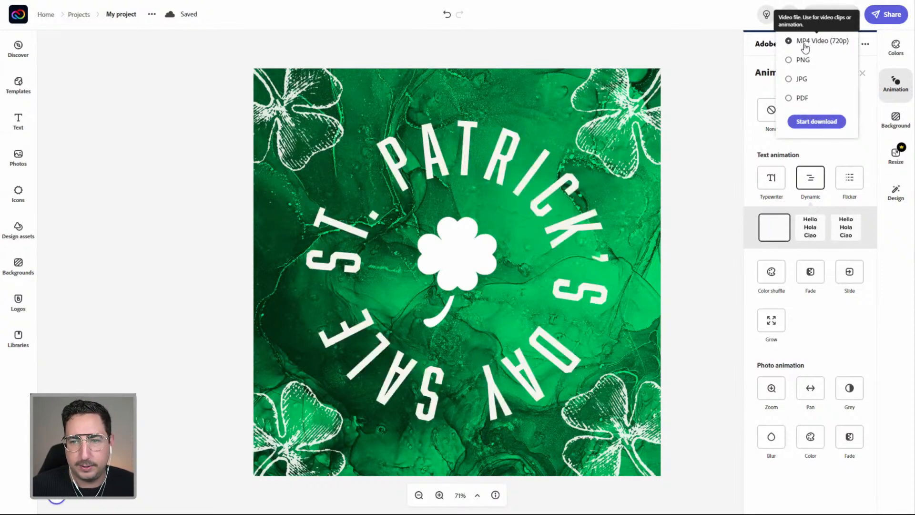
left_click(819, 123)
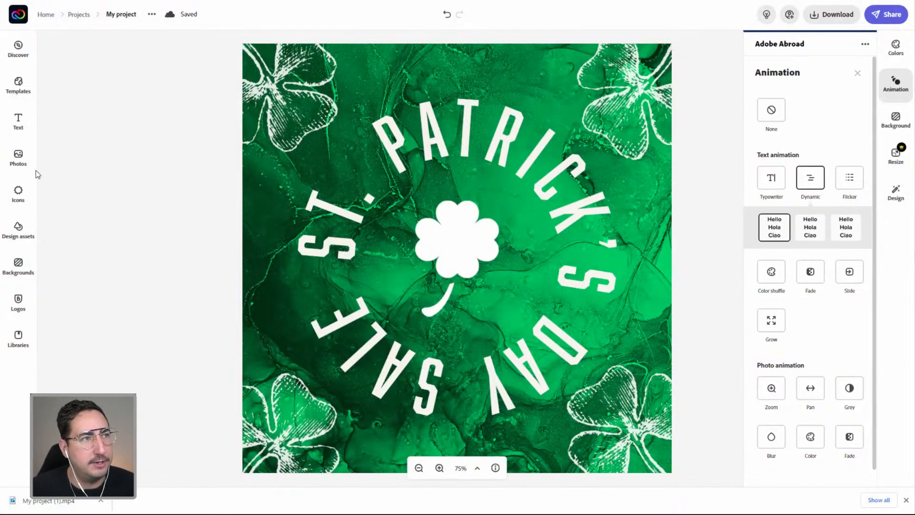
- Convert the downloaded "My project (1).mp4" to a GIF with medium file size and Square (1:1) format, preview it, and download it
left_click(20, 16)
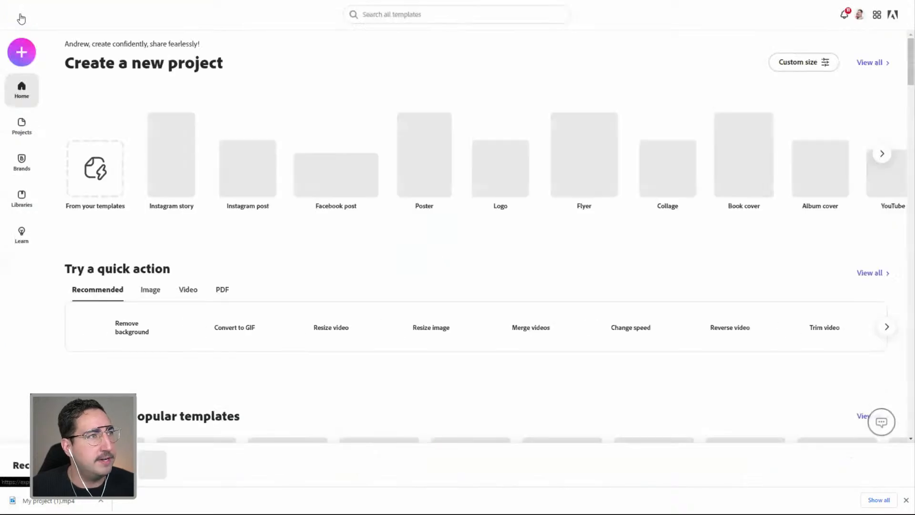
left_click(232, 336)
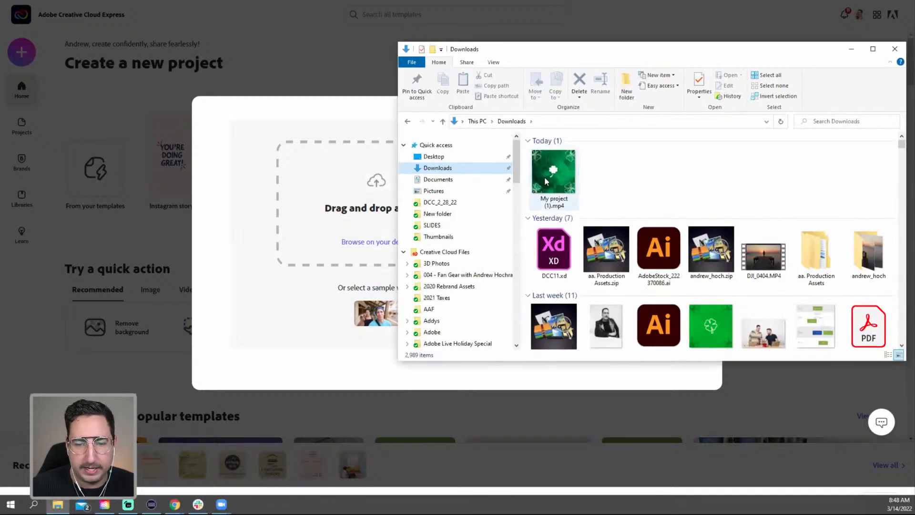
left_click_drag(547, 182, 358, 217)
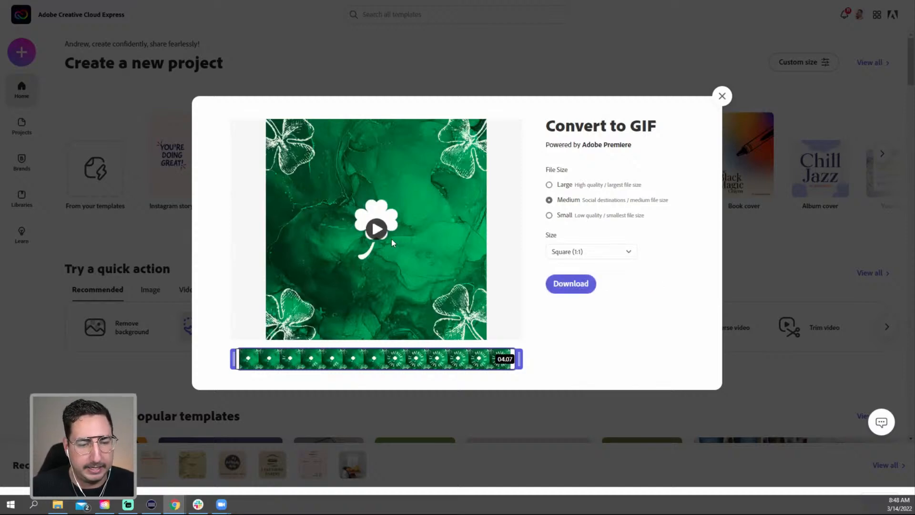
left_click(378, 230)
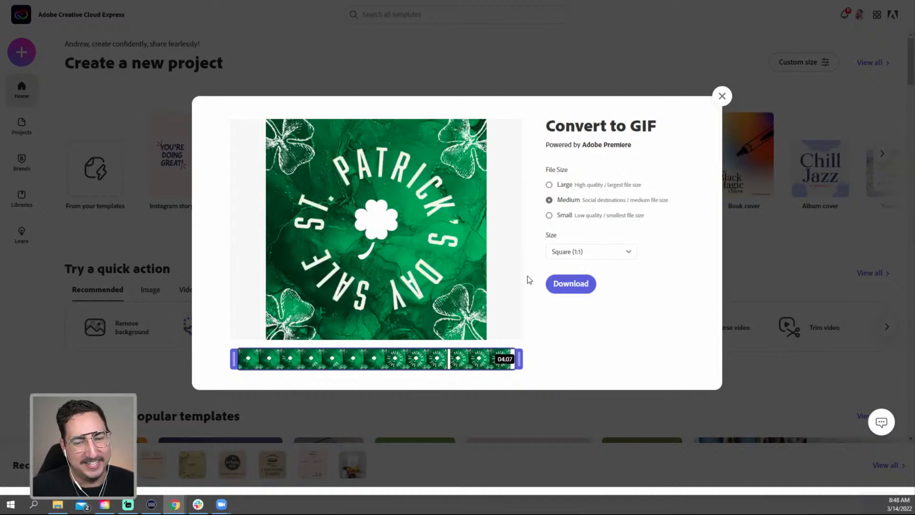
left_click(568, 288)
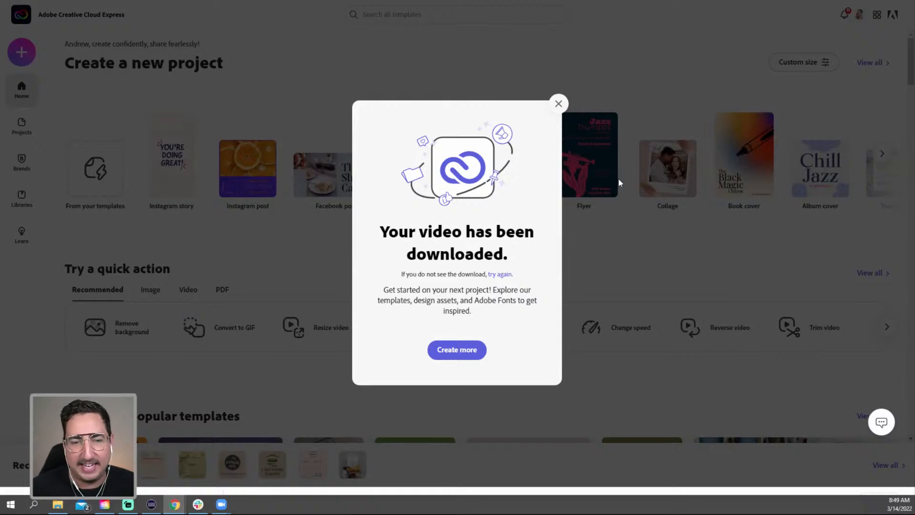
left_click(558, 104)
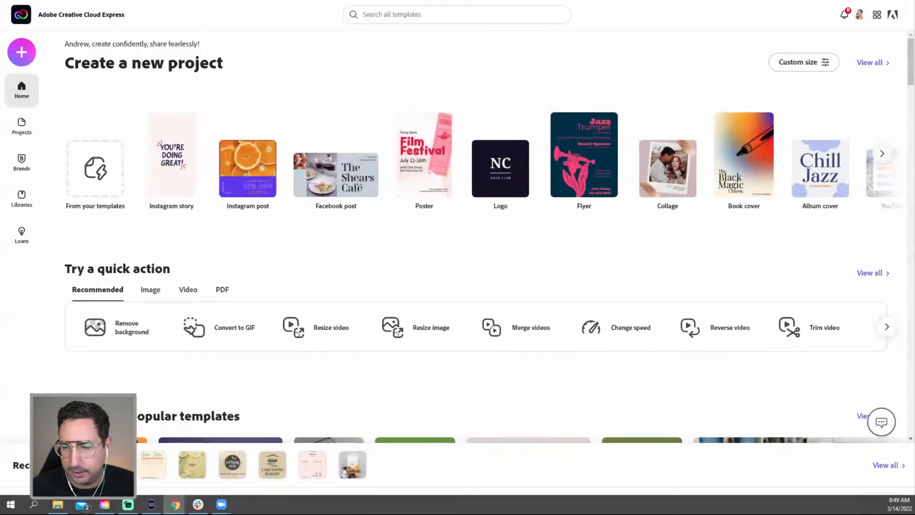
- Switch to the Downloads folder in File Explorer and view the converted GIF in Photos
key("alt+Tab")
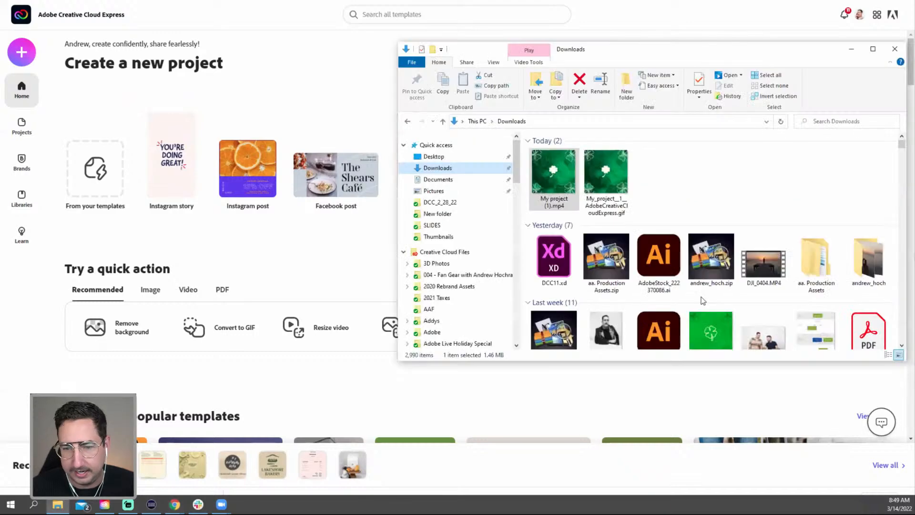
double_click(608, 188)
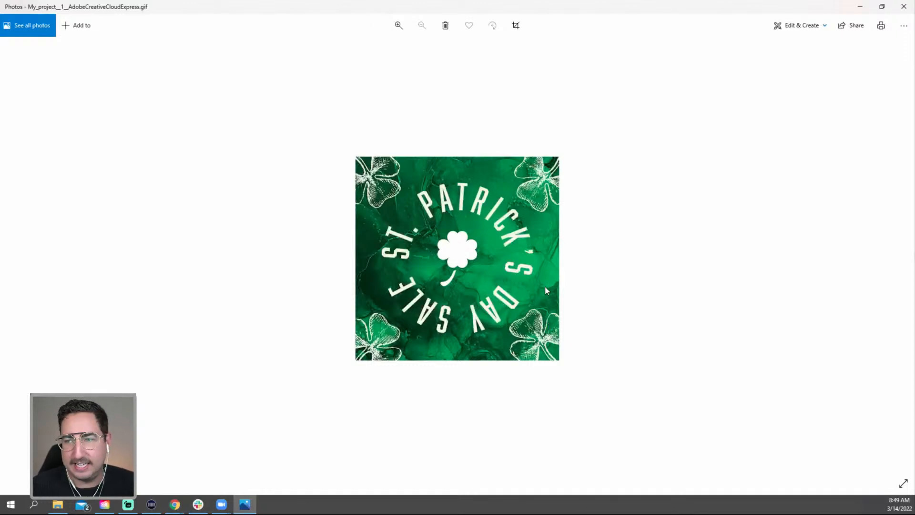
left_click(905, 7)
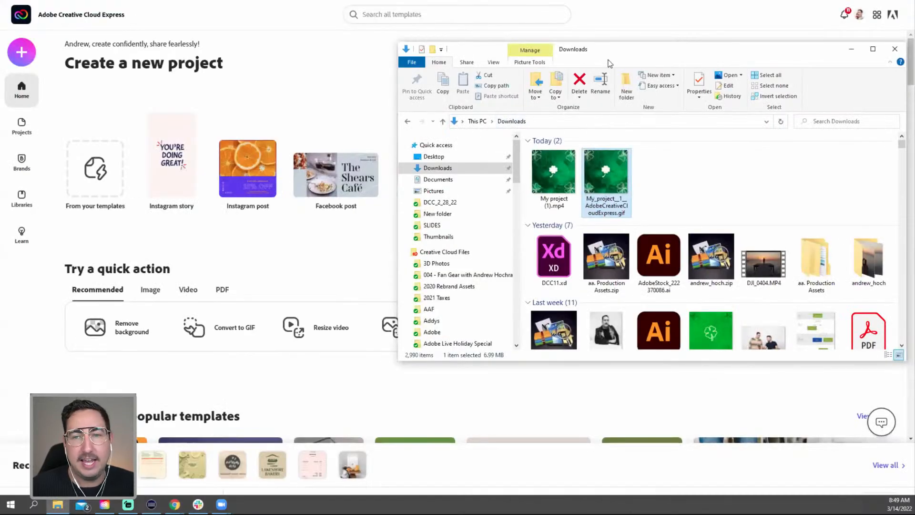
left_click_drag(610, 53, 914, 53)
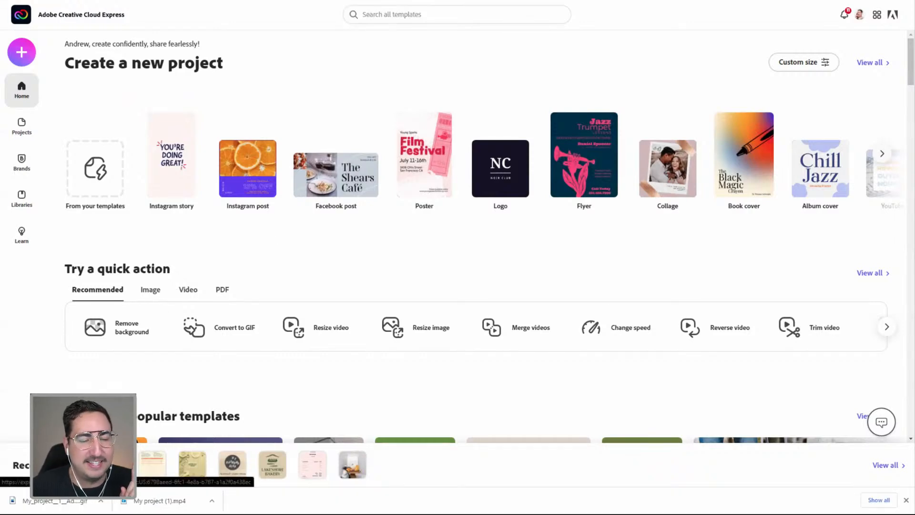
- Reopen the St. Patrick's Day project from the home page and resize the design to the Facebook social post format
left_click(229, 327)
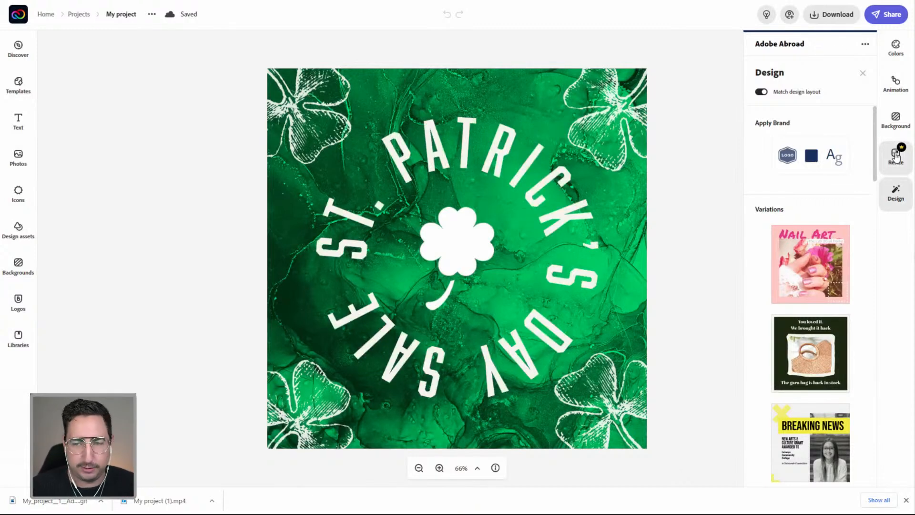
left_click(895, 157)
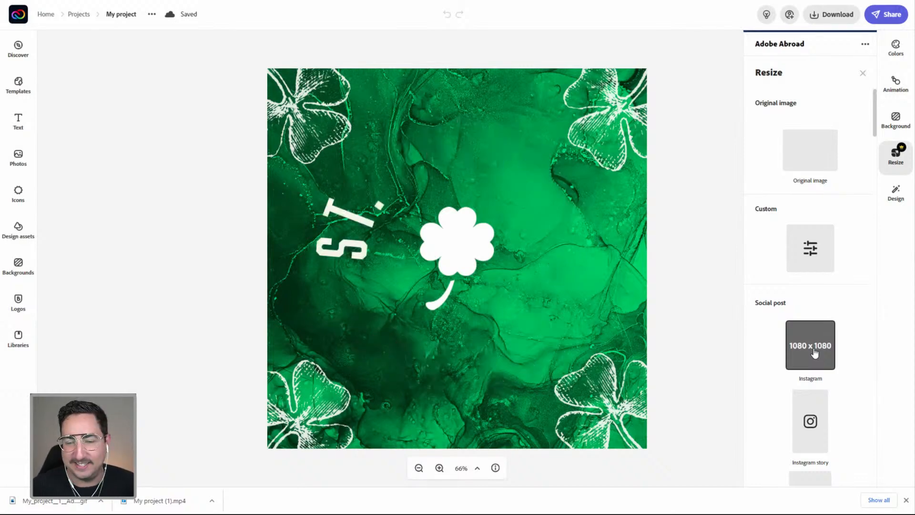
scroll(815, 353, "down", 1)
scroll(815, 352, "down", 4)
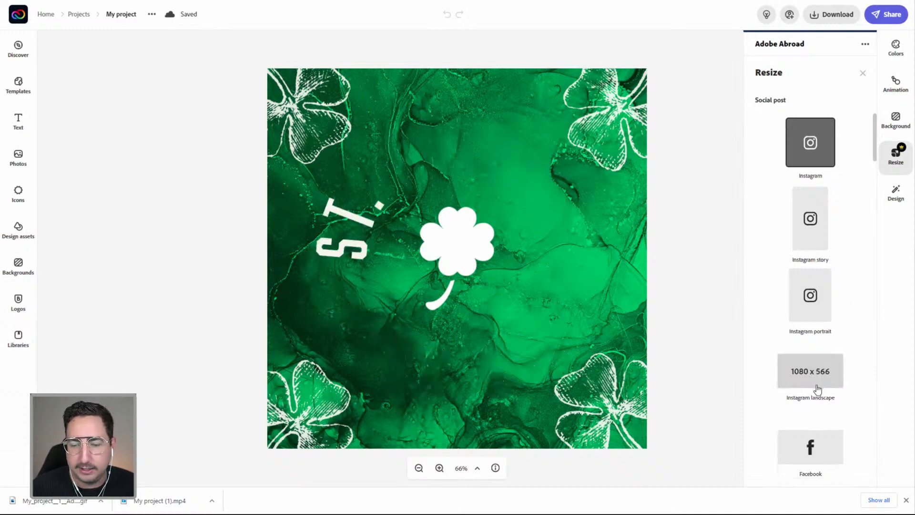
scroll(814, 407, "down", 3)
scroll(817, 400, "down", 3)
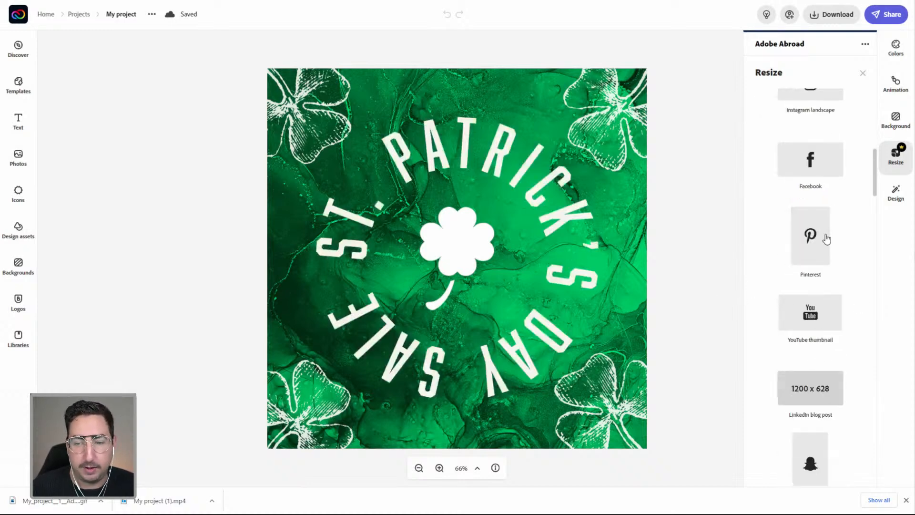
left_click(820, 167)
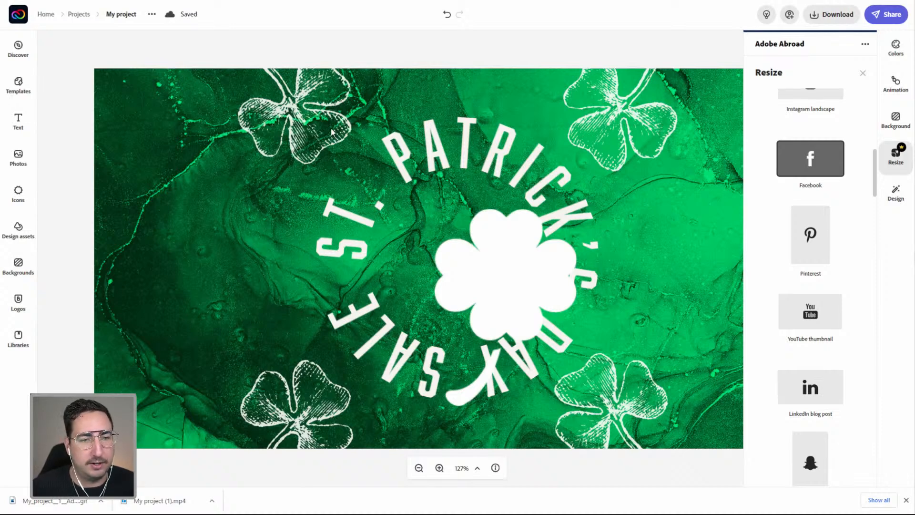
- Move the two upper white clovers outward into the top corners of the widened canvas
left_click(331, 131)
left_click(302, 125)
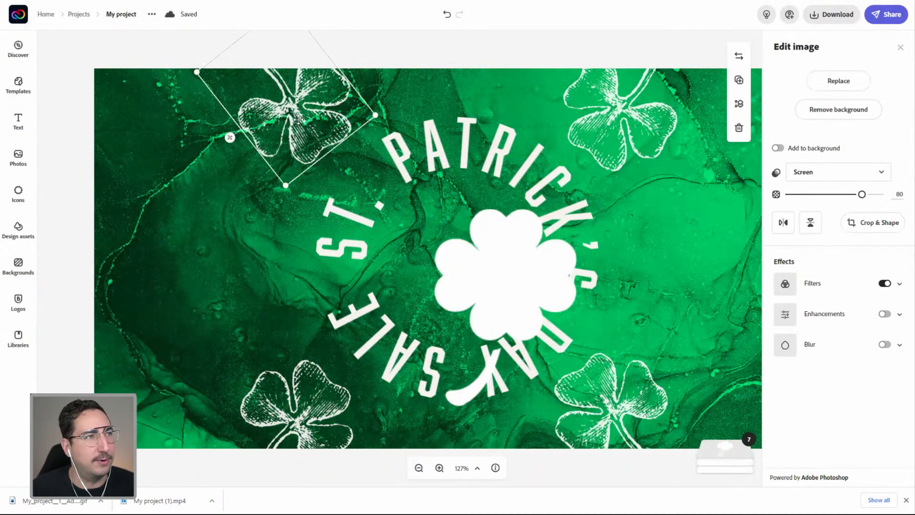
left_click_drag(298, 118, 127, 120)
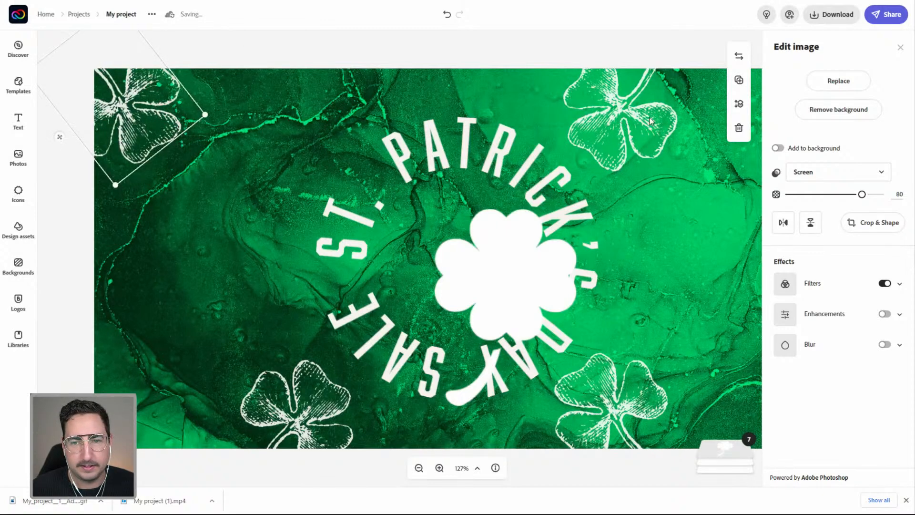
left_click_drag(652, 122, 736, 130)
- Move the two lower white clovers outward into the bottom corners of the canvas, and dismiss the browser's download bar
left_click(419, 468)
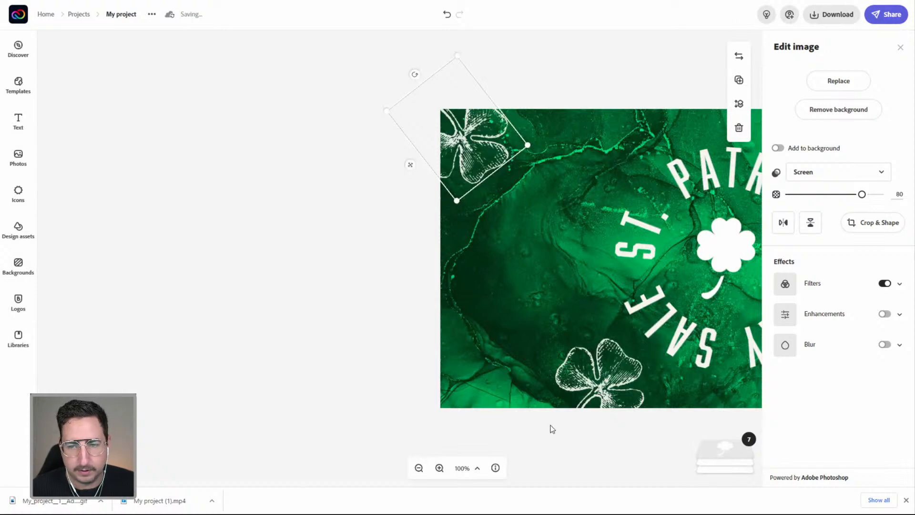
left_click(535, 442)
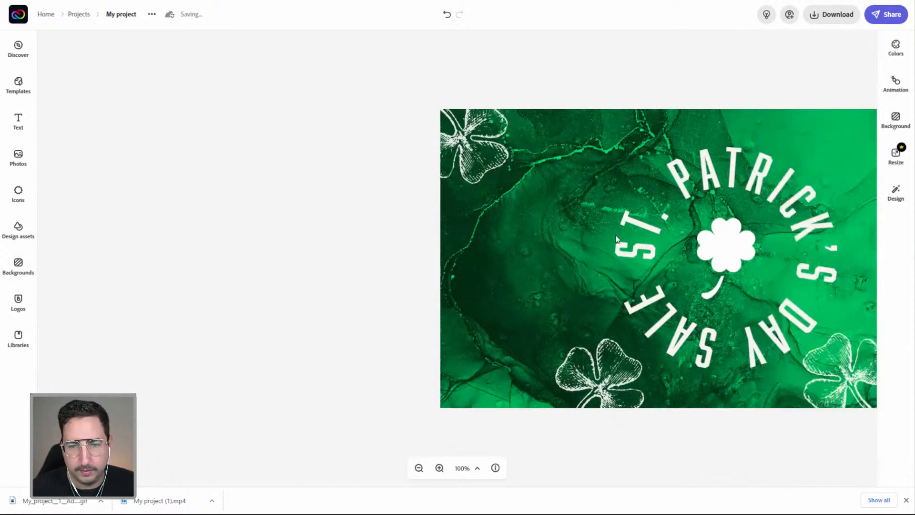
left_click_drag(583, 250, 366, 245)
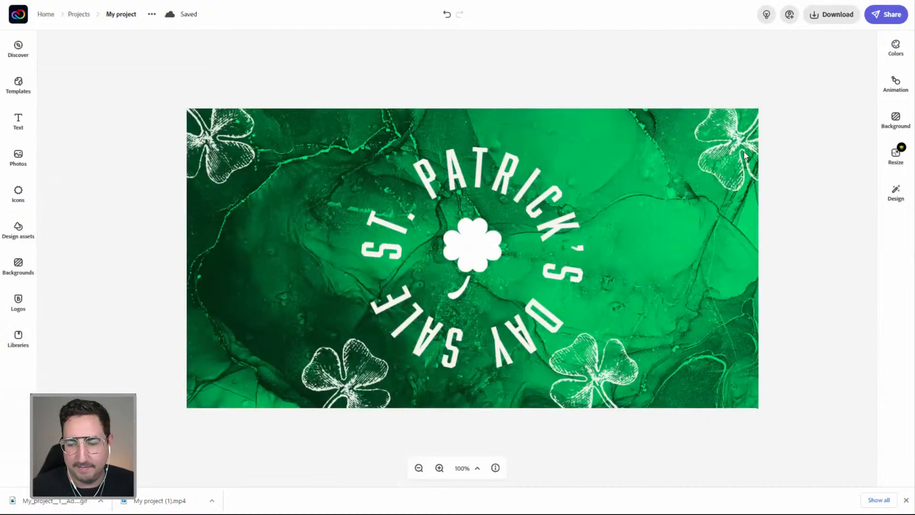
left_click_drag(648, 367, 708, 361)
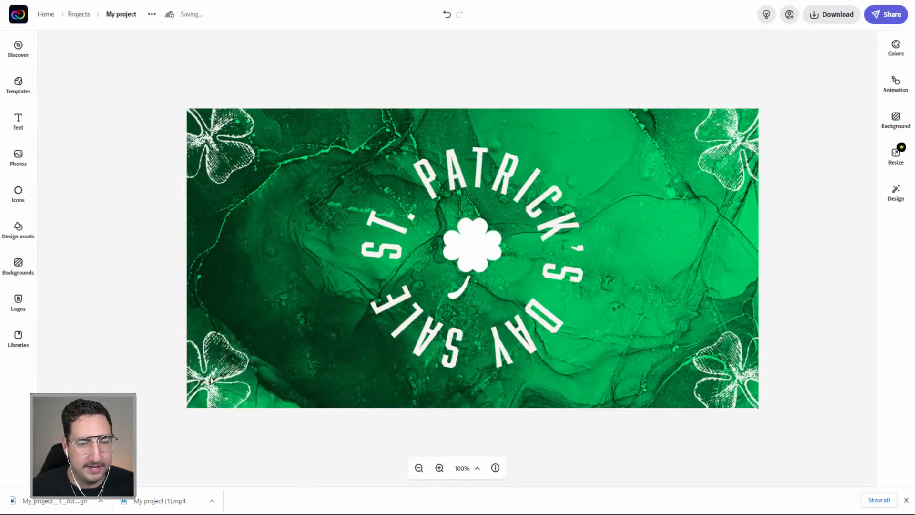
left_click(905, 500)
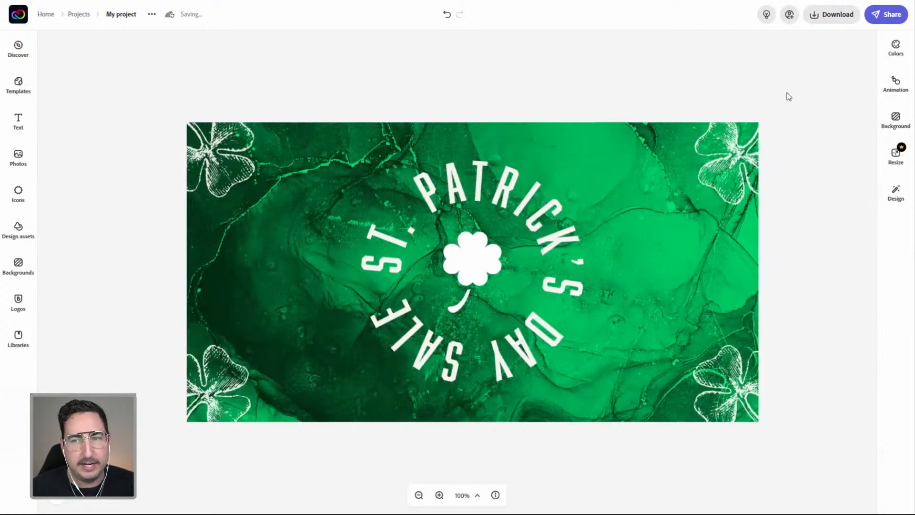
- Download the Facebook design as an MP4 video (720p) and convert that file to a medium-size GIF using the Convert to GIF quick action
left_click(833, 18)
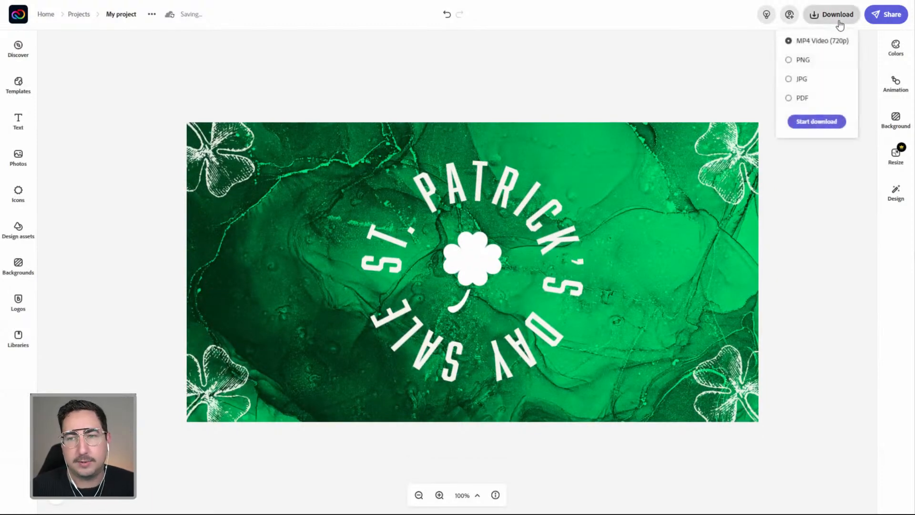
left_click(816, 122)
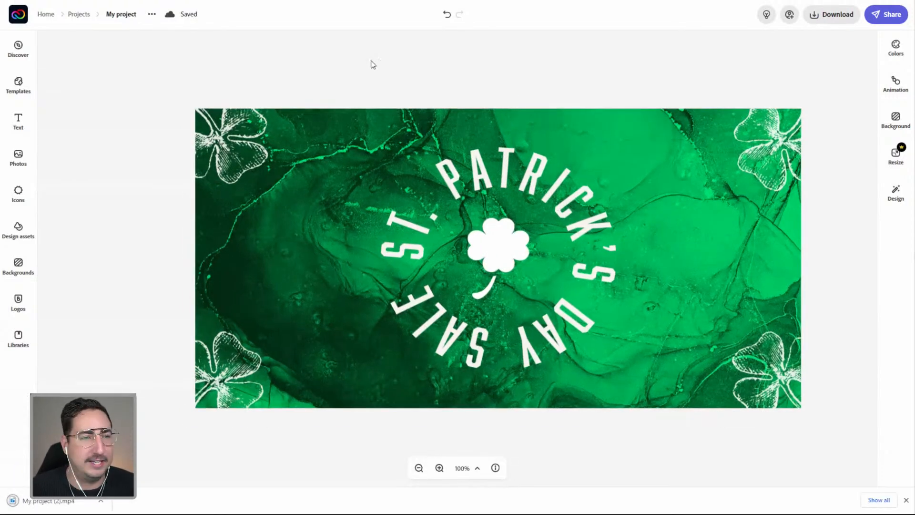
left_click(16, 19)
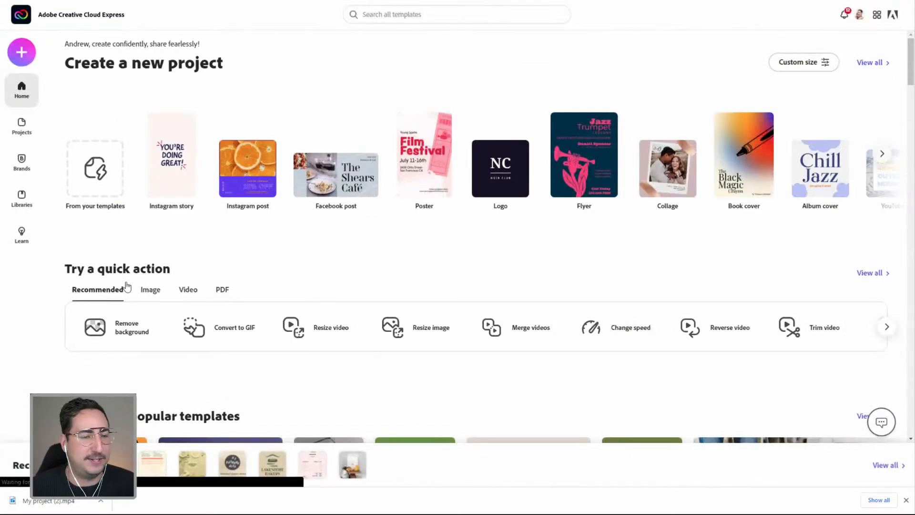
left_click(229, 338)
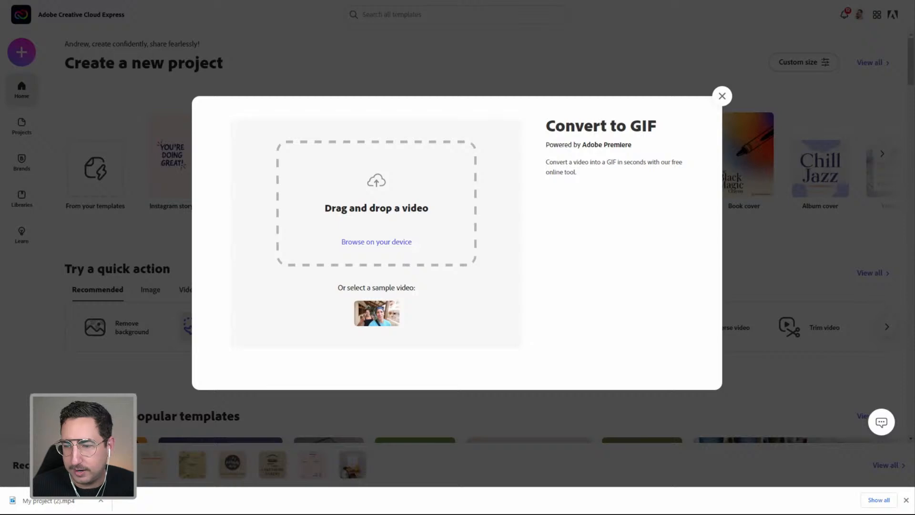
left_click_drag(48, 501, 393, 207)
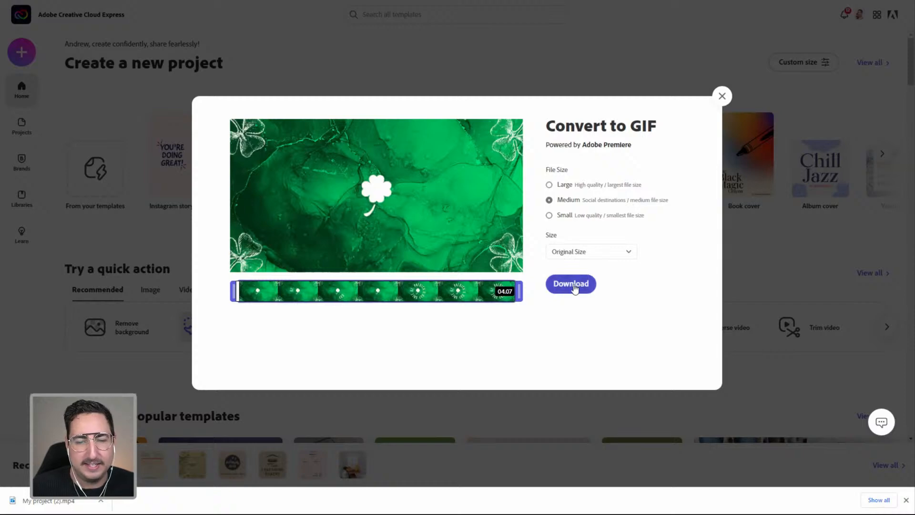
left_click(575, 288)
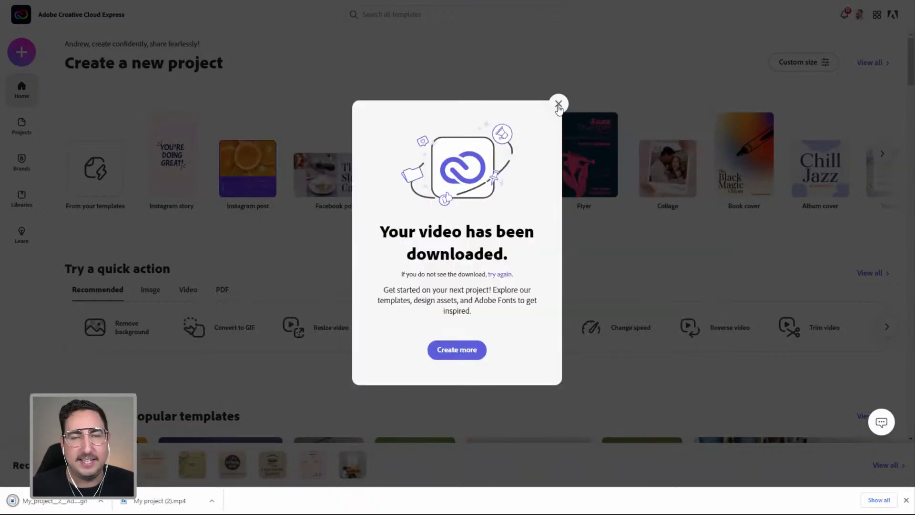
left_click(558, 104)
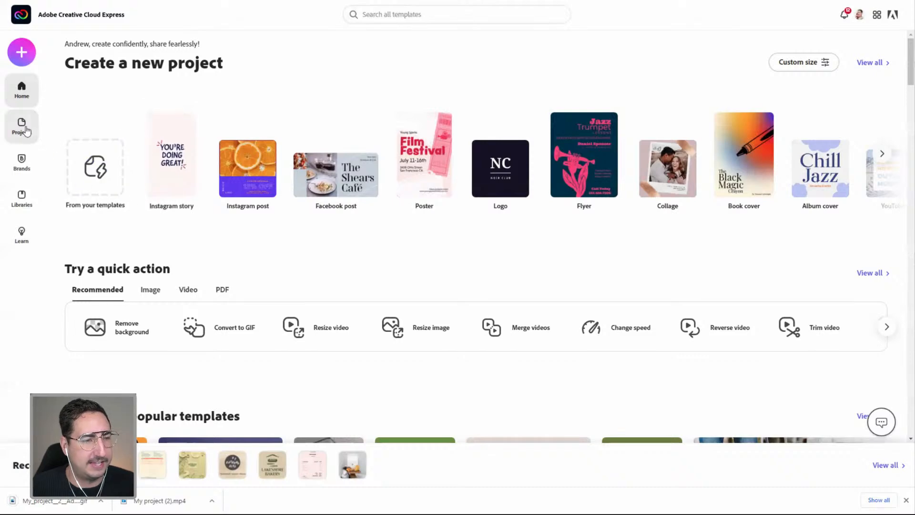
- View the downloaded Facebook-sized GIF in Photos and return to the browser
left_click(74, 501)
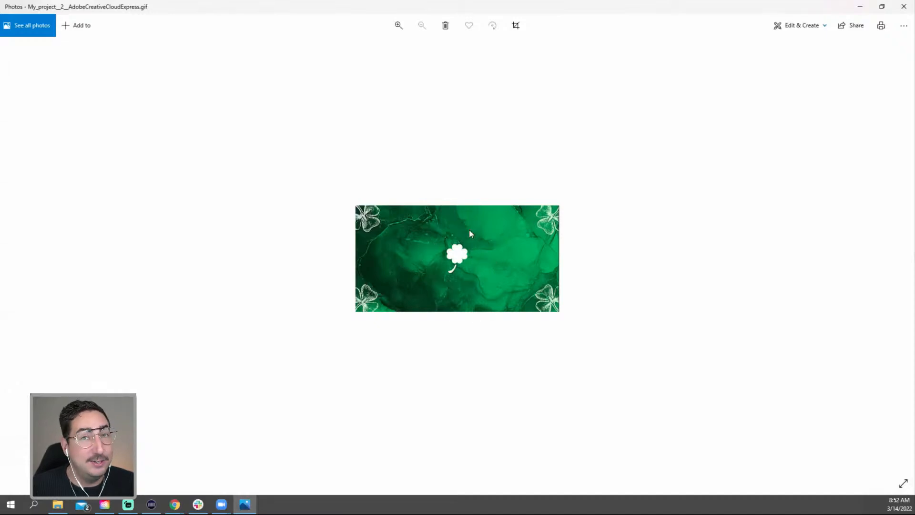
left_click(904, 7)
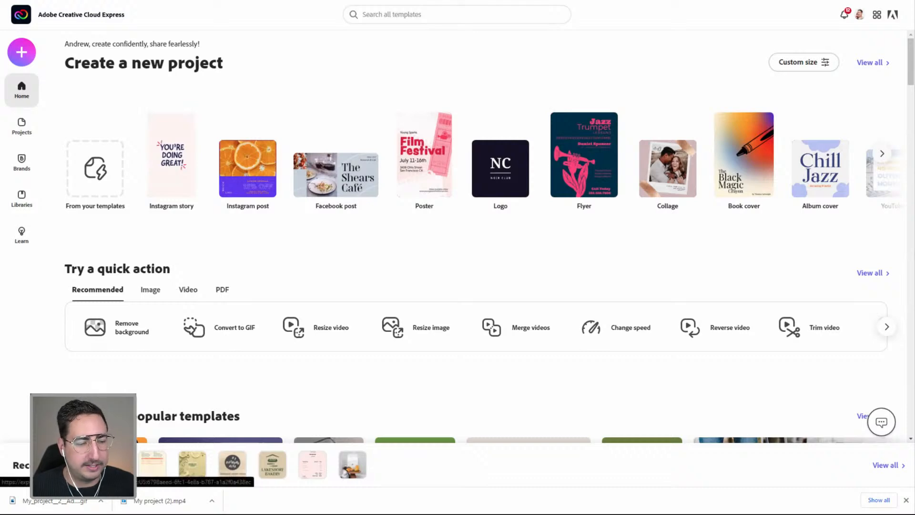
- Reopen the St. Patrick's Day project and look through the social post, print and social profile resize presets
left_click(72, 465)
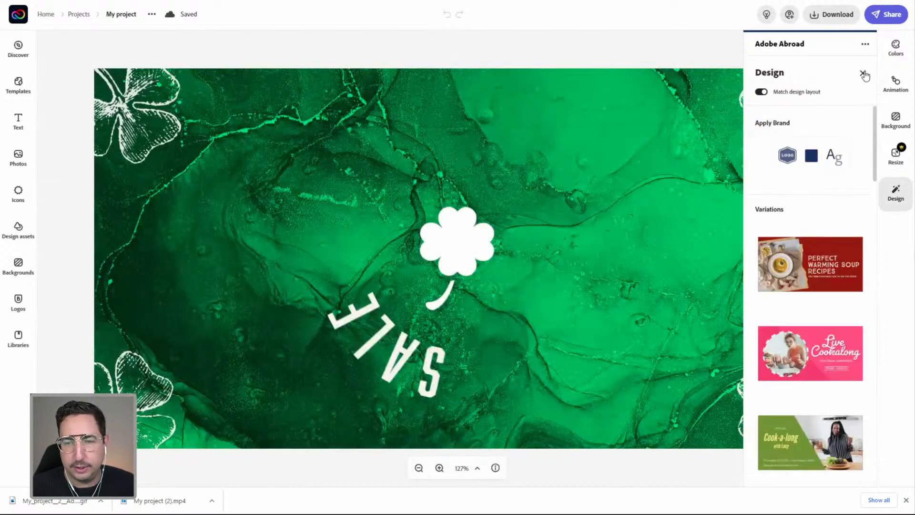
left_click(895, 157)
scroll(805, 238, "down", 4)
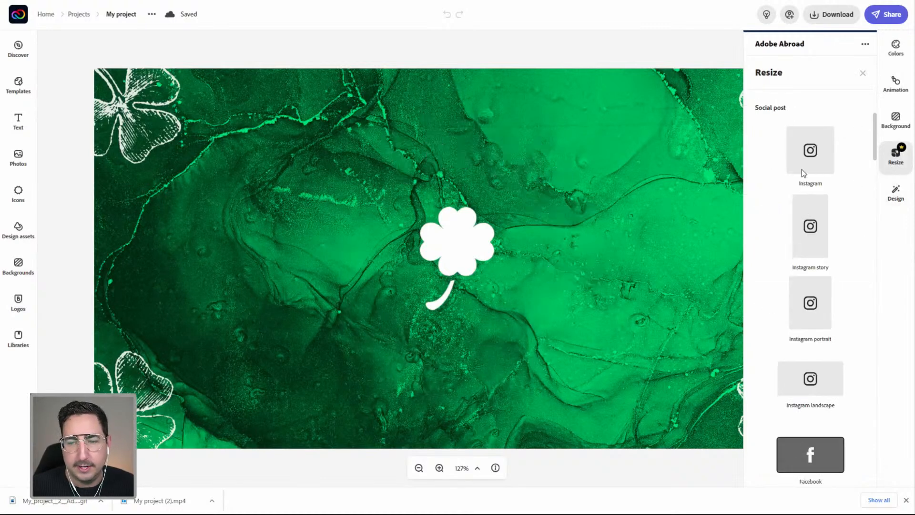
scroll(766, 344, "down", 4)
scroll(765, 345, "down", 2)
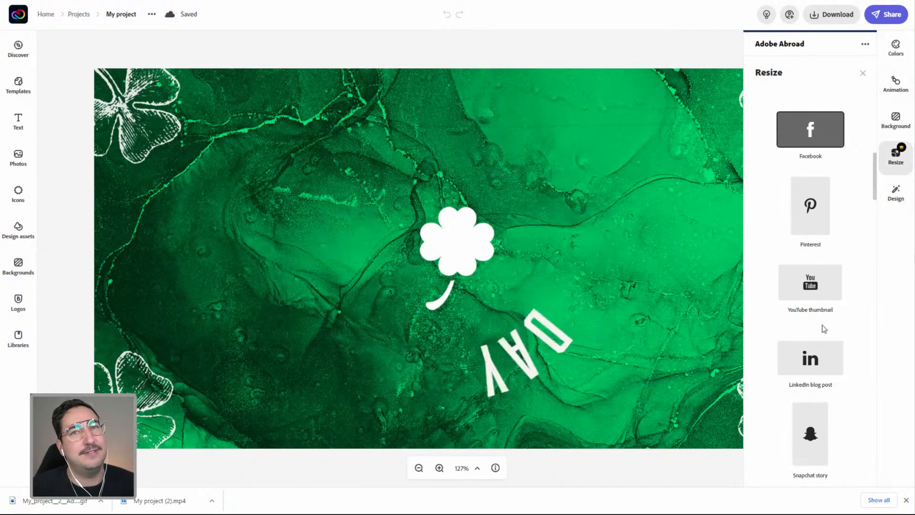
scroll(822, 328, "down", 1)
scroll(822, 329, "down", 3)
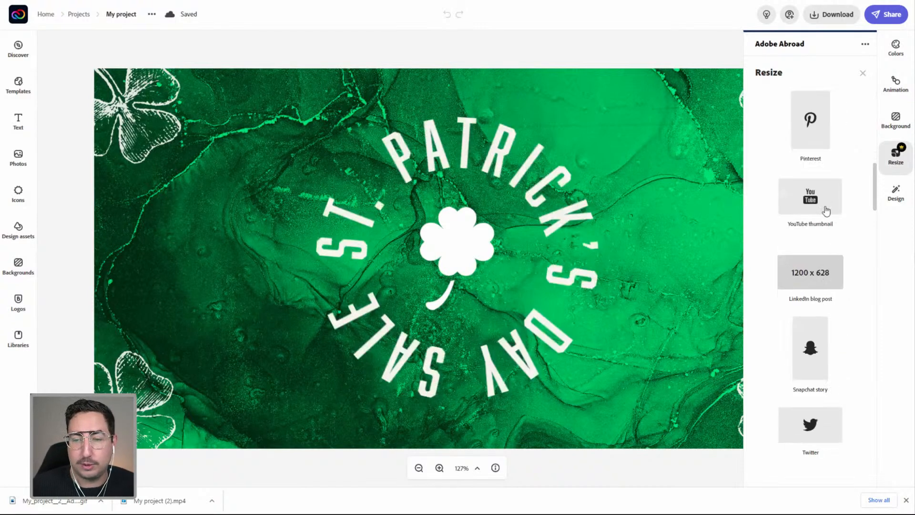
scroll(844, 178, "down", 1)
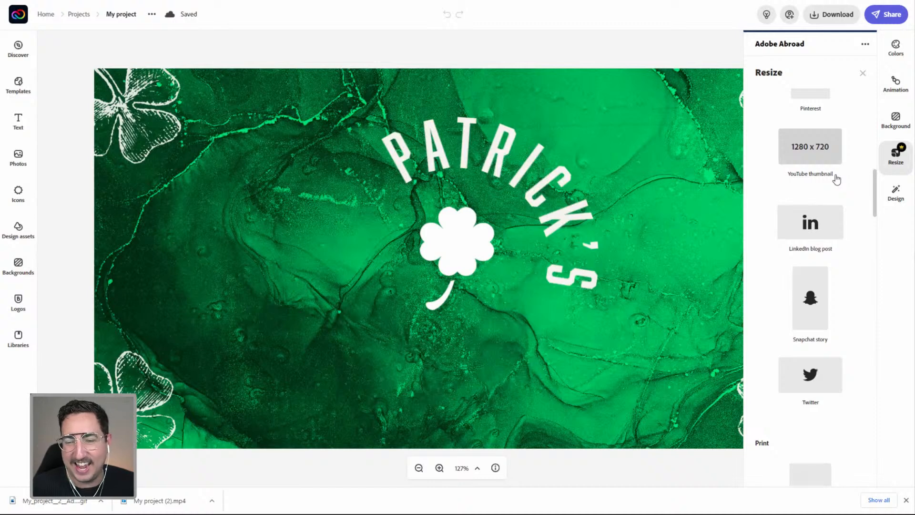
scroll(836, 179, "down", 3)
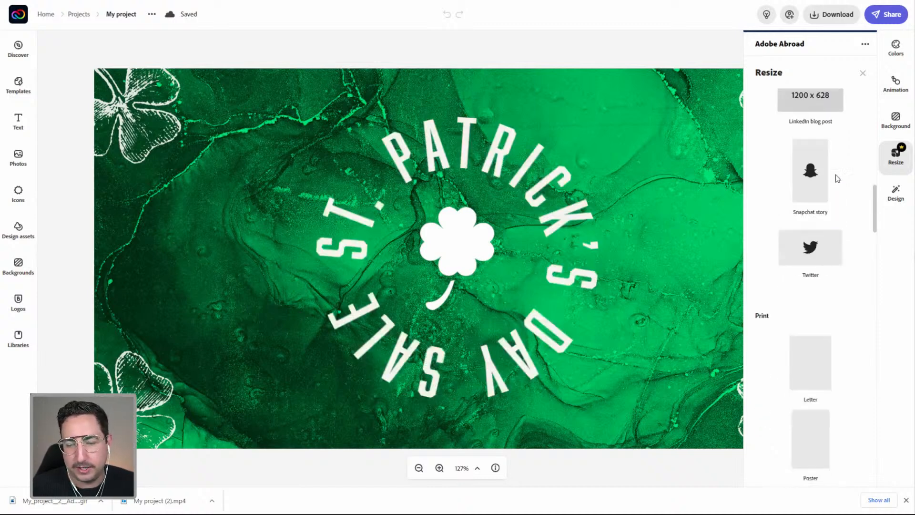
scroll(837, 179, "down", 1)
scroll(836, 179, "down", 1)
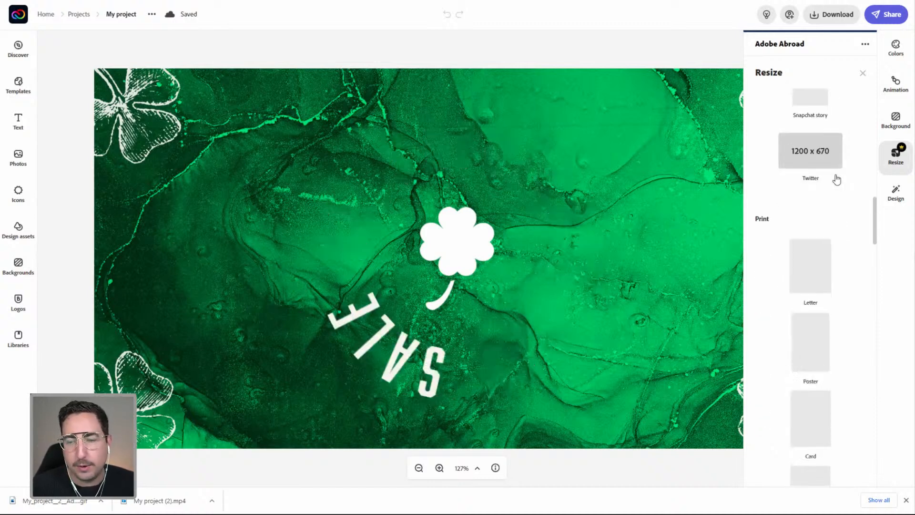
scroll(836, 179, "down", 3)
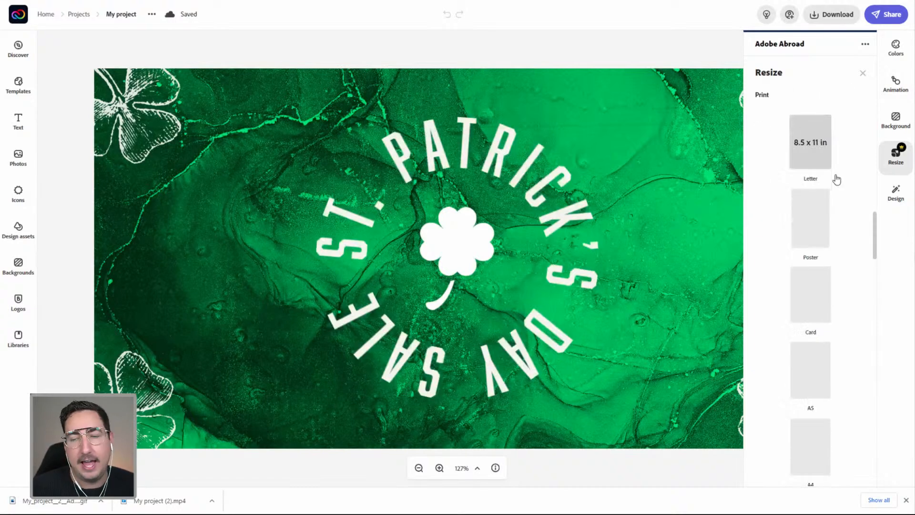
scroll(837, 180, "down", 1)
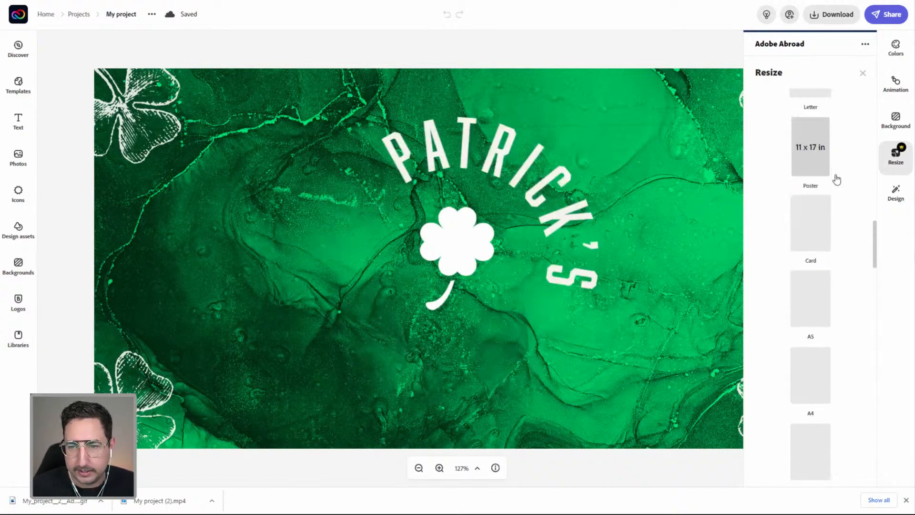
scroll(836, 180, "down", 4)
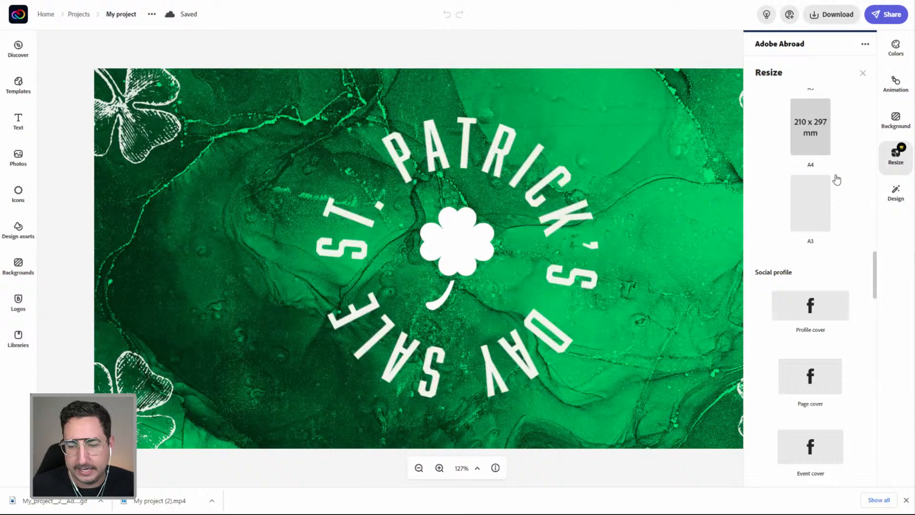
scroll(836, 181, "down", 4)
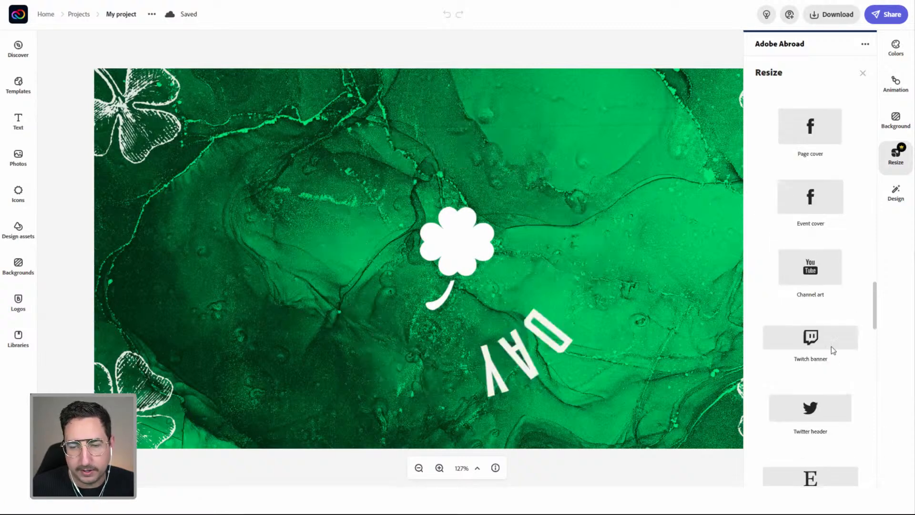
left_click(814, 293)
left_click(887, 165)
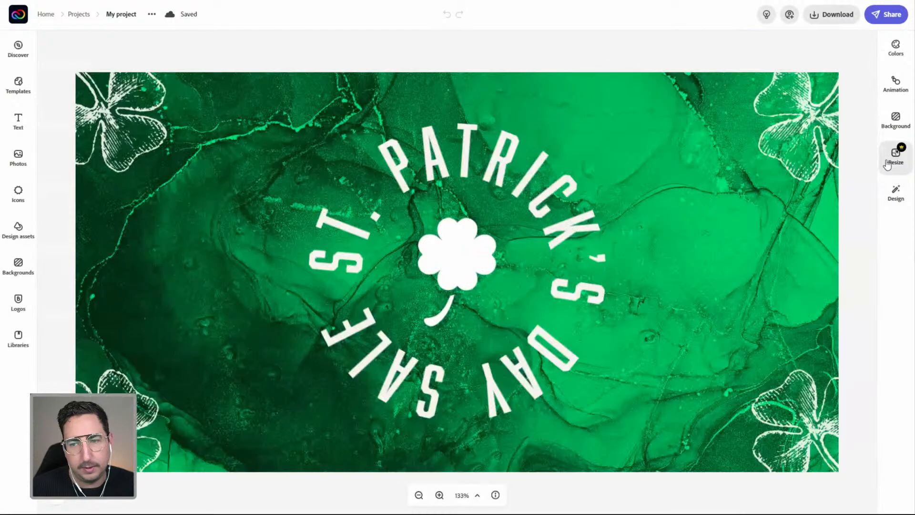
- Resize the Facebook design to the 3:1 Banner preset and fit the whole banner in view
left_click(888, 165)
scroll(846, 248, "down", 1)
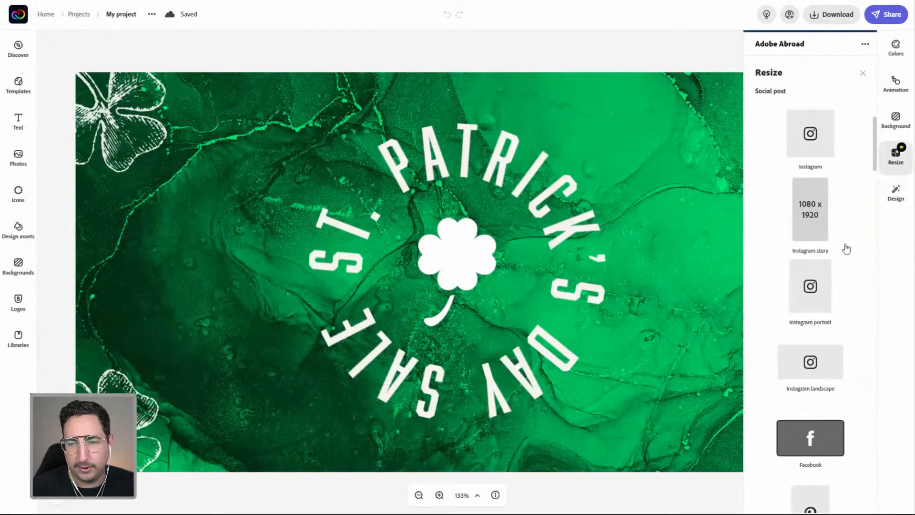
scroll(846, 248, "down", 10)
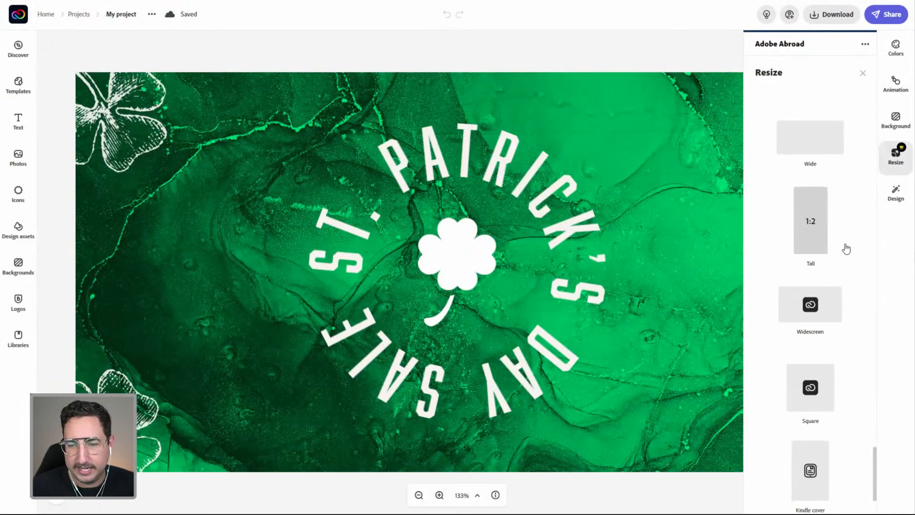
scroll(846, 248, "down", 2)
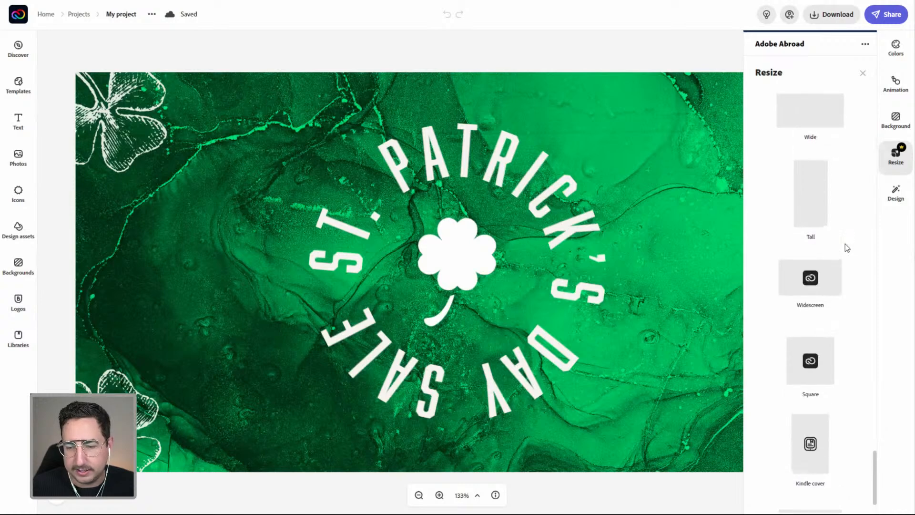
scroll(847, 248, "up", 3)
scroll(848, 245, "down", 2)
scroll(853, 240, "up", 4)
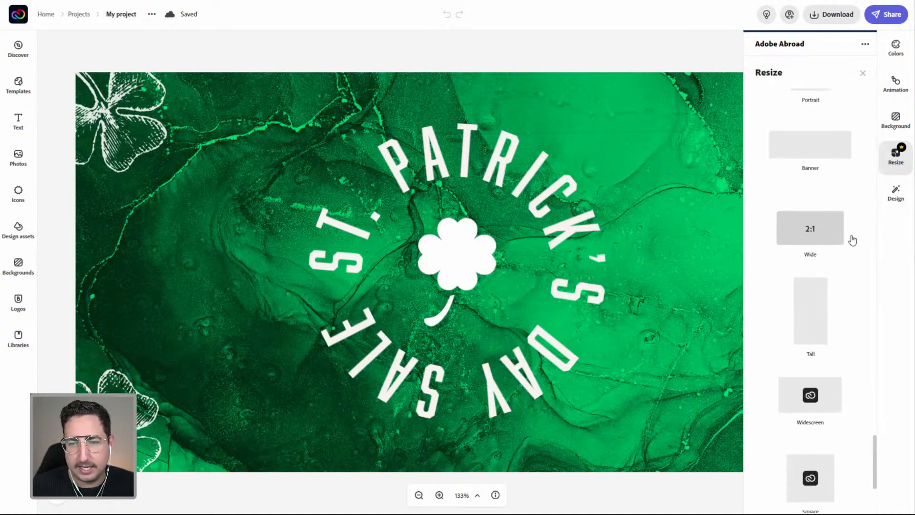
scroll(848, 239, "up", 3)
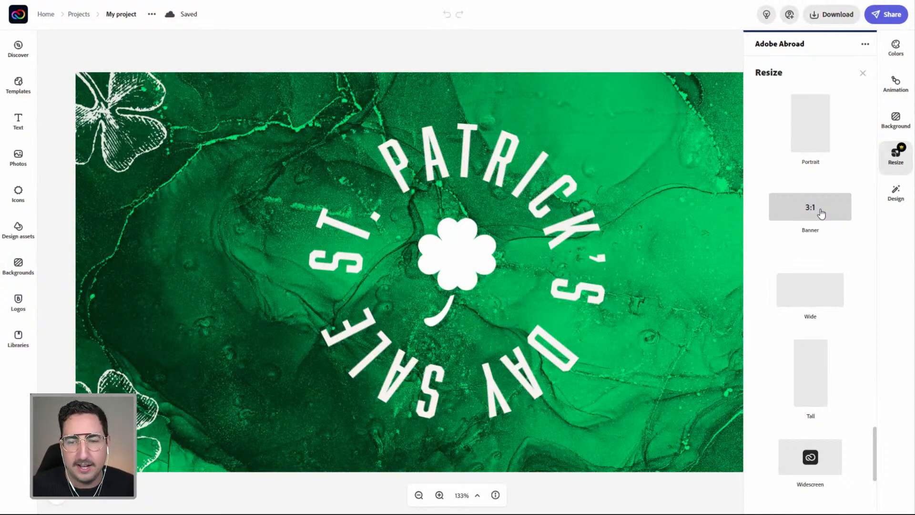
left_click(821, 213)
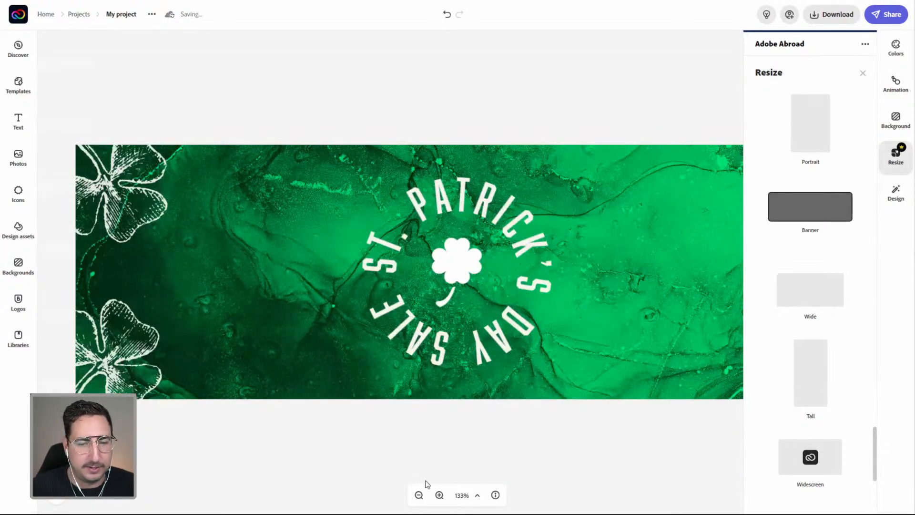
left_click(419, 495)
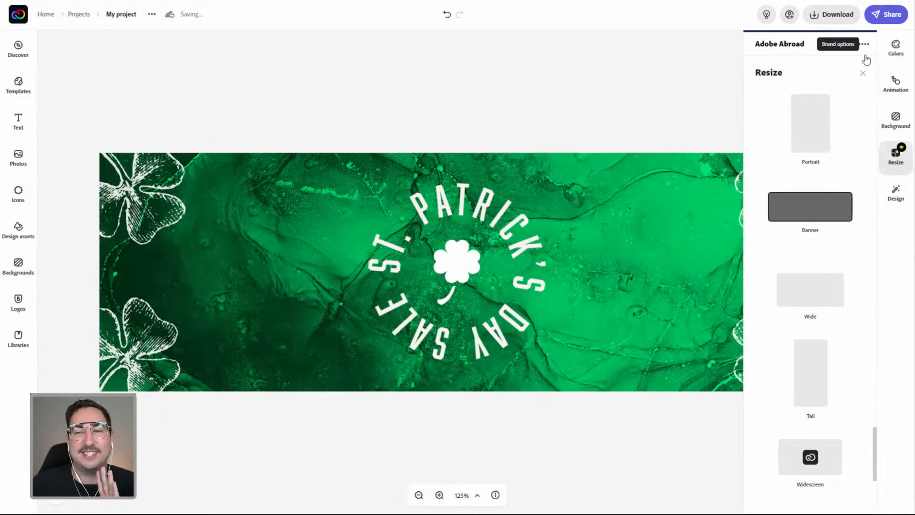
left_click(863, 74)
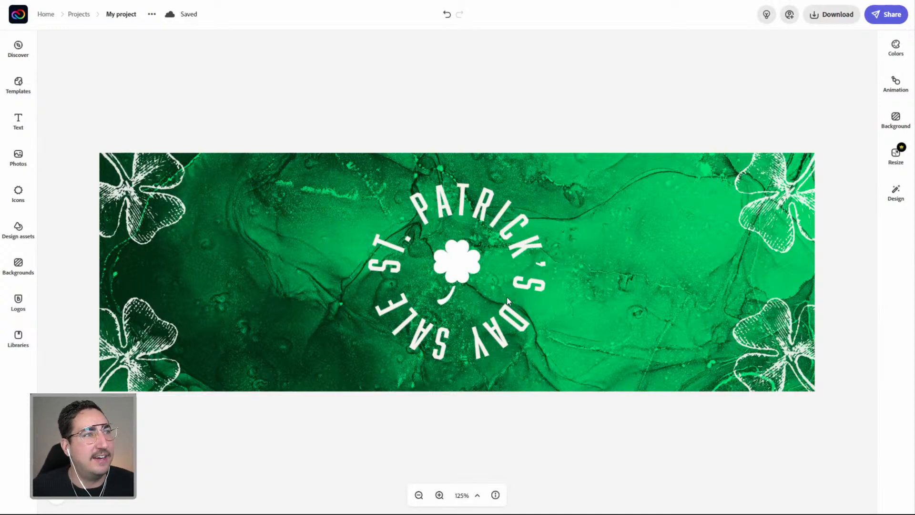
- Apply the Typewriter text animation to the banner and start downloading it as an MP4 video (720p)
left_click(893, 87)
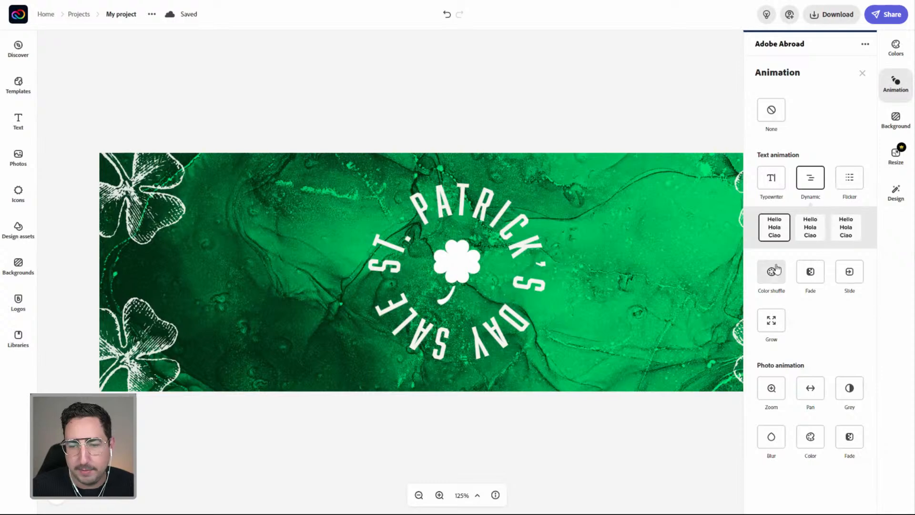
left_click(771, 179)
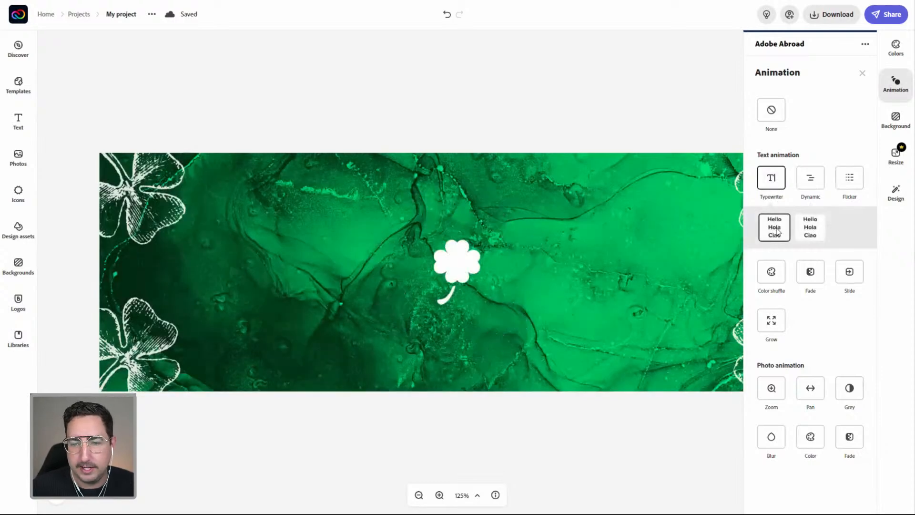
left_click(834, 17)
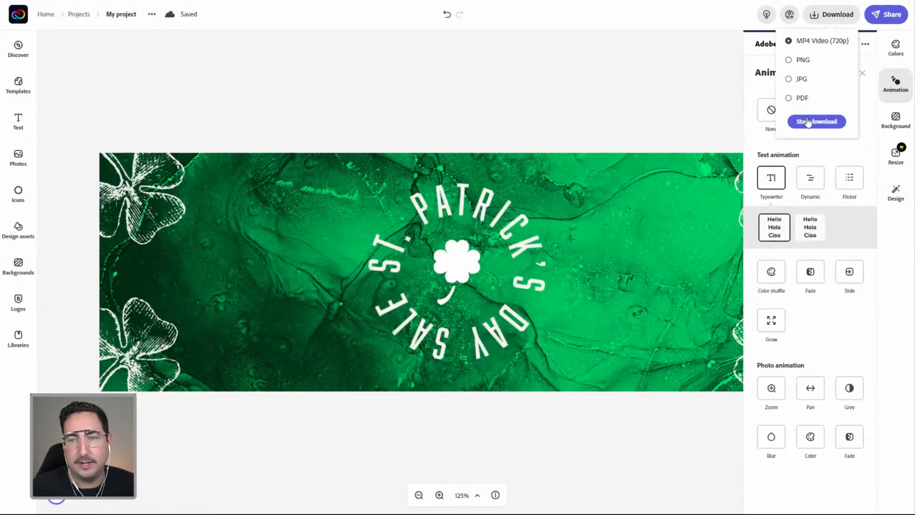
left_click(816, 122)
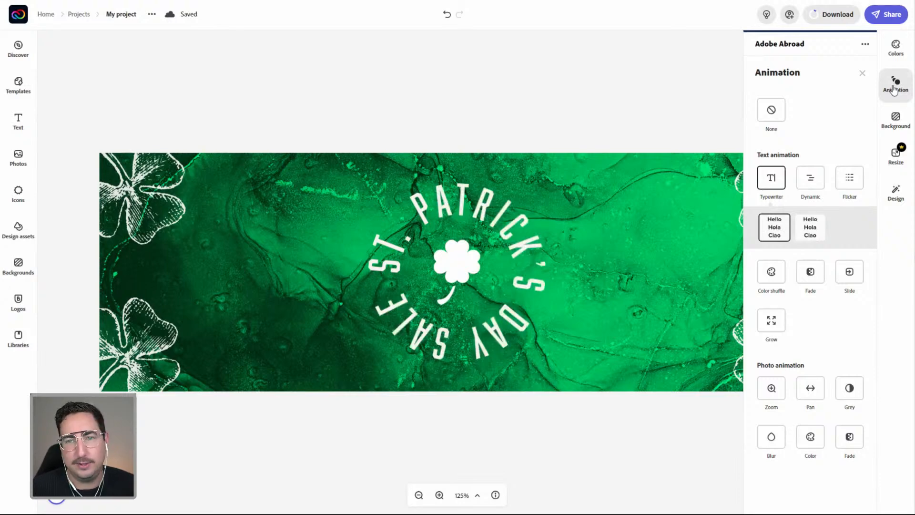
left_click(751, 87)
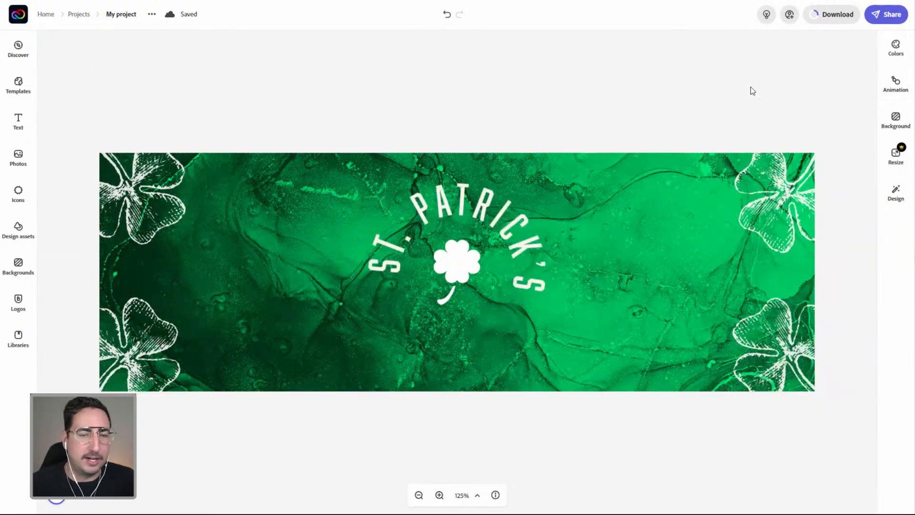